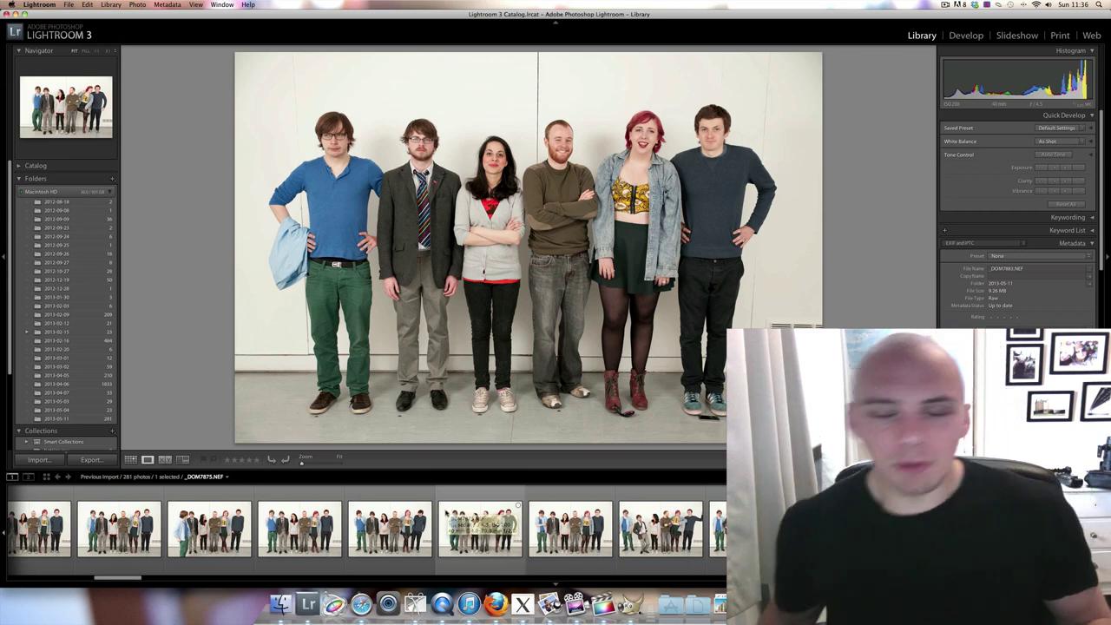
Step through the filmstrip group shots to _DOM7885, with the dark-haired woman first in line
{"action": "left_click", "coordinate": [677, 525]}
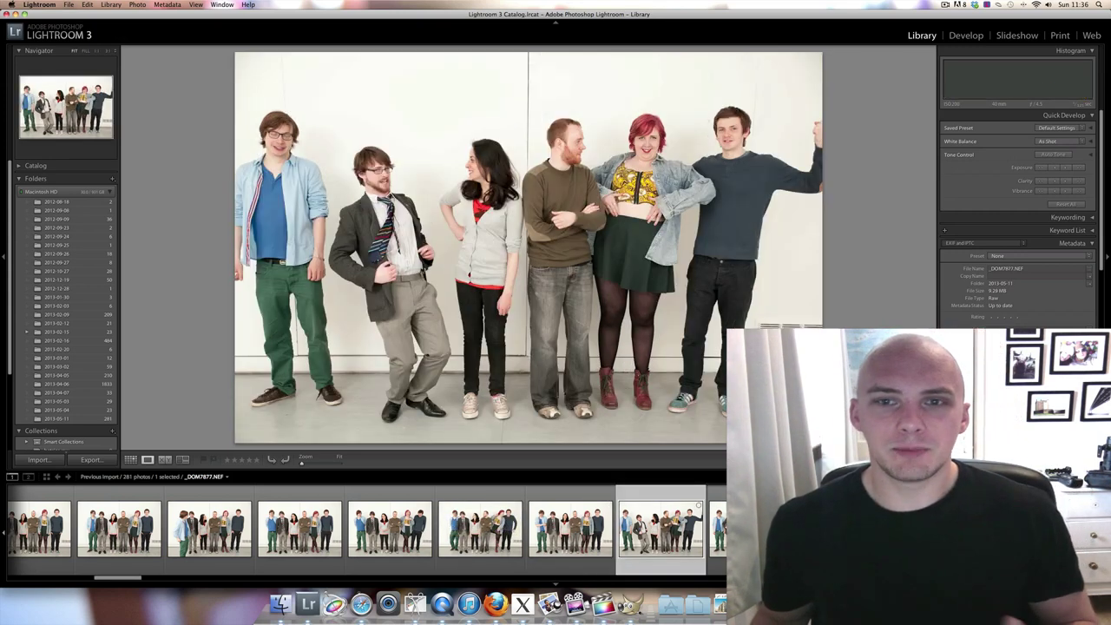
{"action": "key", "text": "Right"}
{"action": "key", "text": "Right"}
{"action": "key", "text": "Right"}
{"action": "key", "text": "Right"}
{"action": "key", "text": "Right"}
{"action": "key", "text": "Right"}
{"action": "key", "text": "Right"}
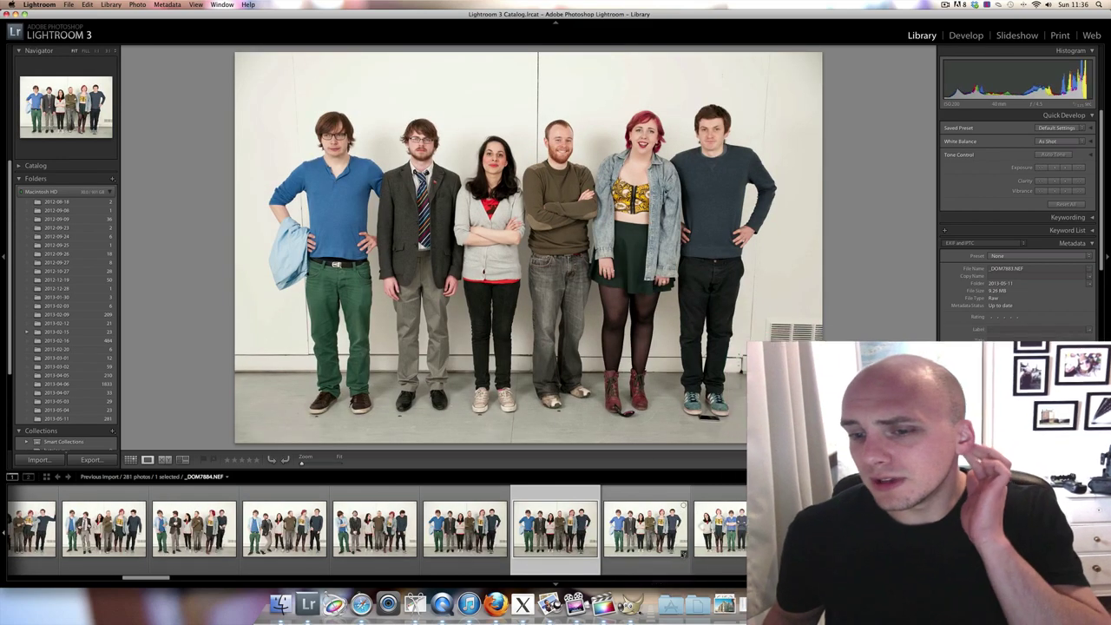
{"action": "key", "text": "Right"}
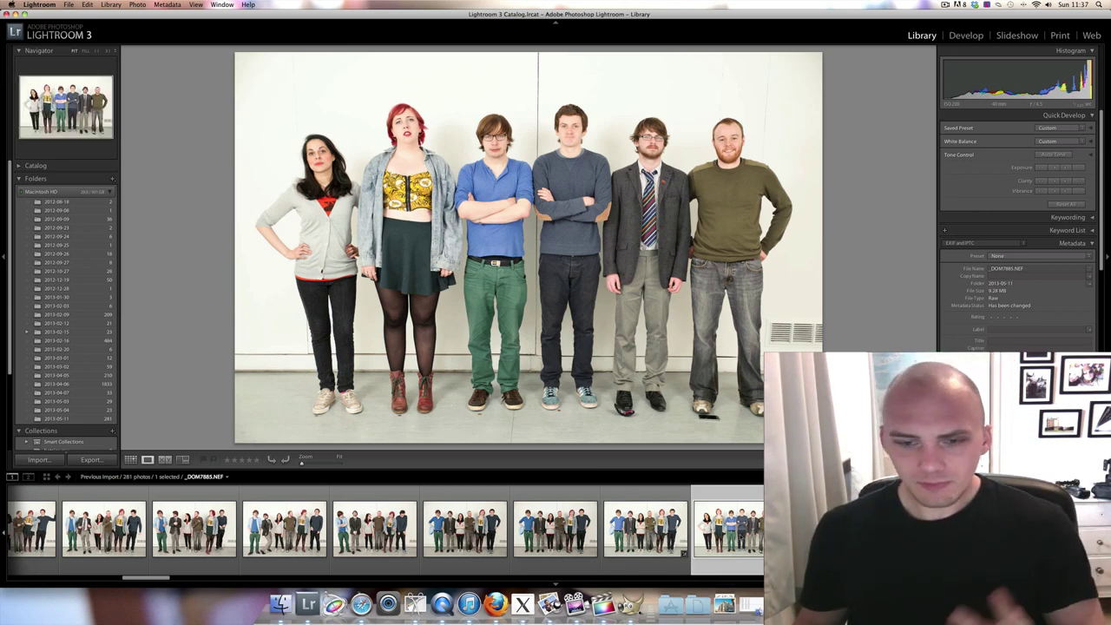
Flip between _DOM7884 and _DOM7885 to compare them, ending on _DOM7884
{"action": "left_click", "coordinate": [645, 527]}
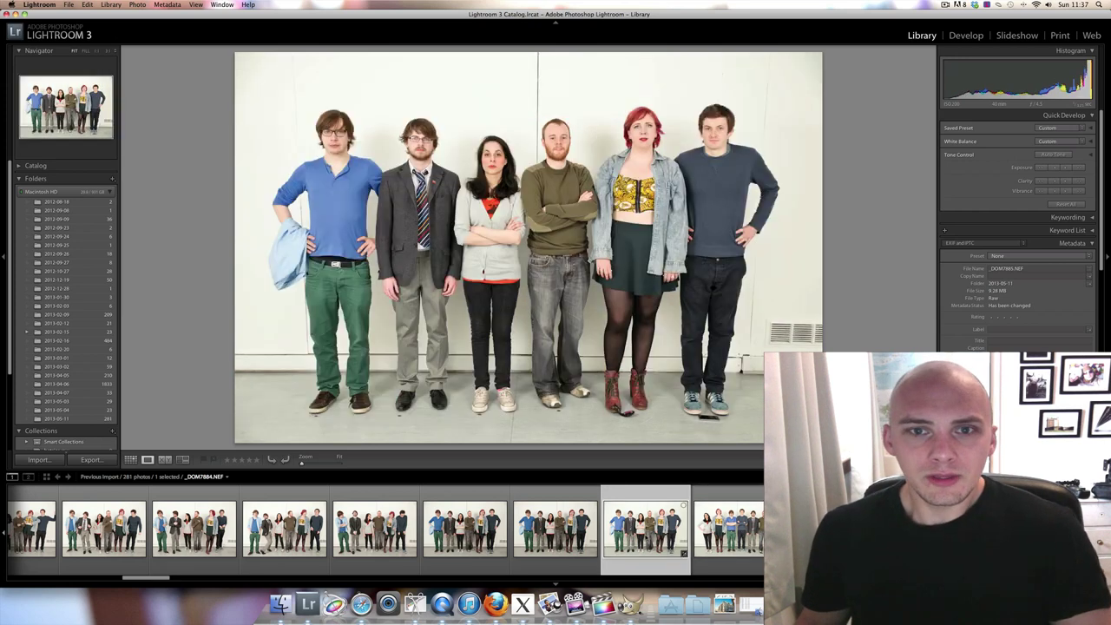
{"action": "left_click", "coordinate": [717, 538]}
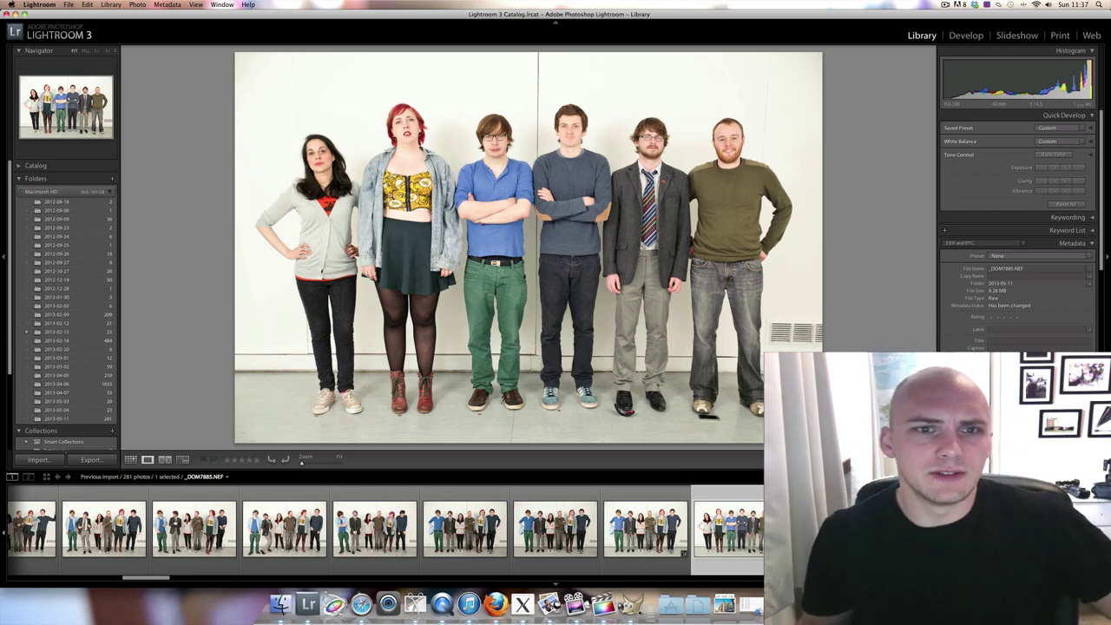
{"action": "key", "text": "Left"}
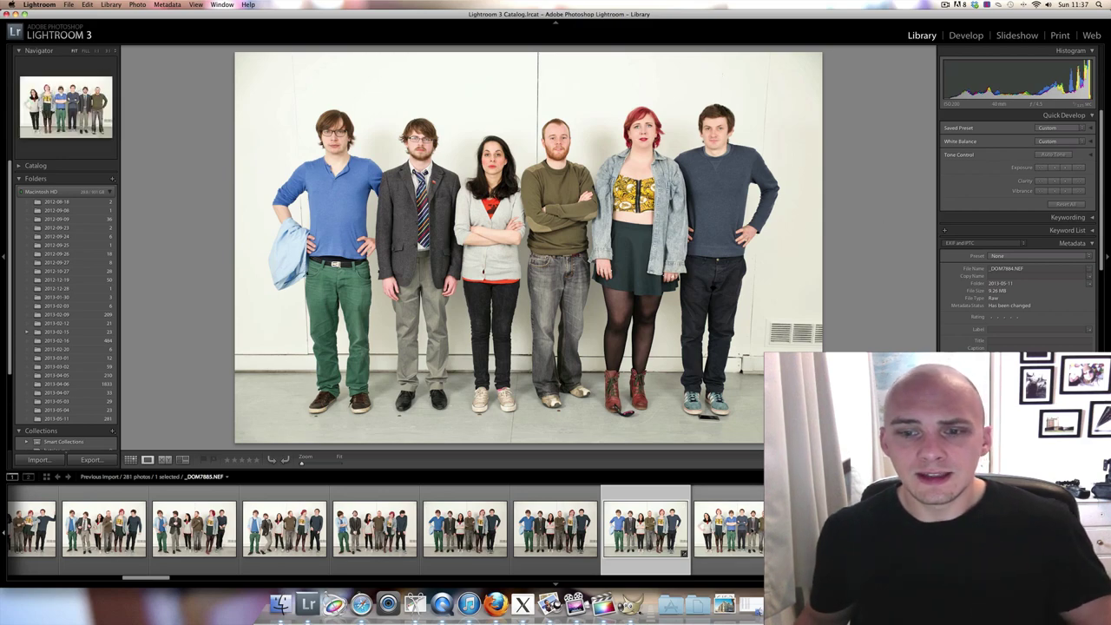
{"action": "left_click", "coordinate": [729, 530]}
{"action": "key", "text": "Left"}
{"action": "key", "text": "Right"}
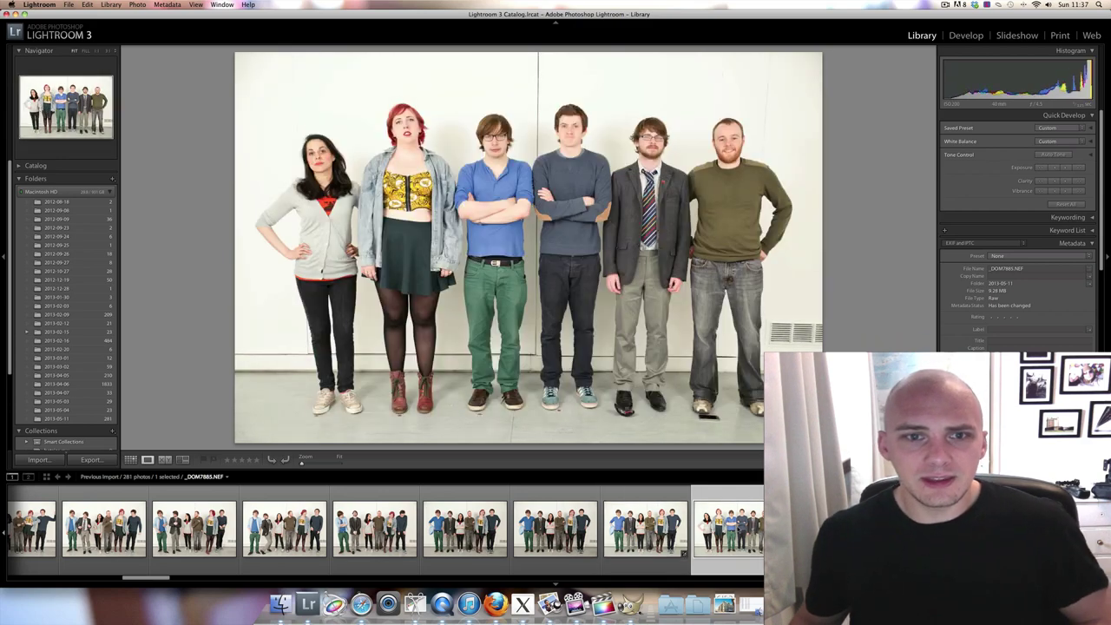
{"action": "key", "text": "Left"}
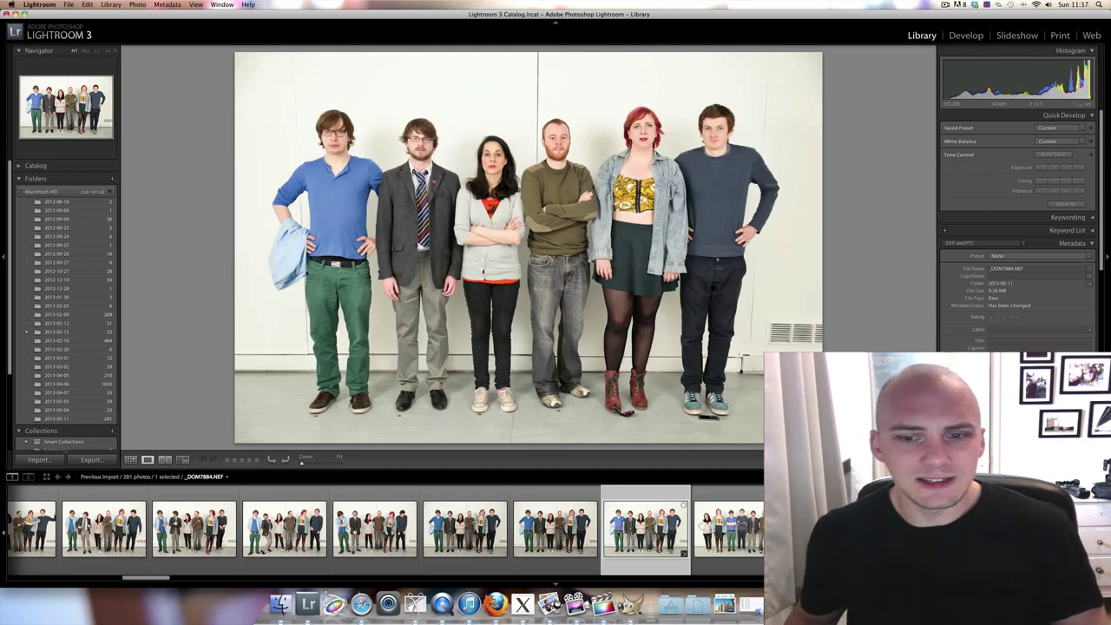
Send _DOM7885 from Lightroom to GIMP and enlarge the window to show the whole photo
{"action": "right_click", "coordinate": [622, 529]}
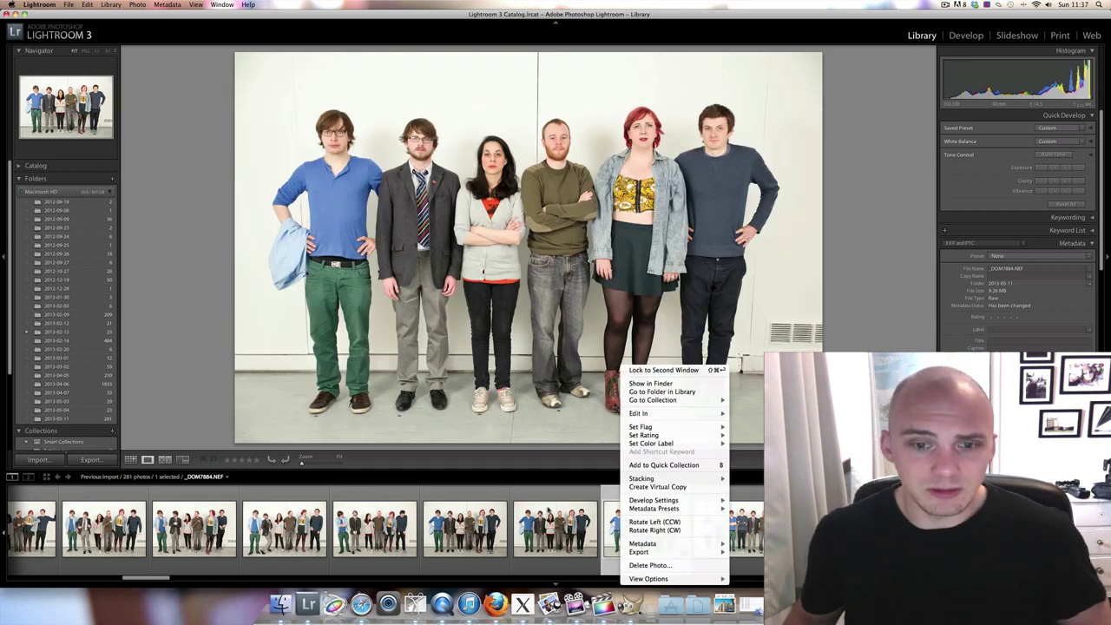
{"action": "left_click", "coordinate": [560, 476]}
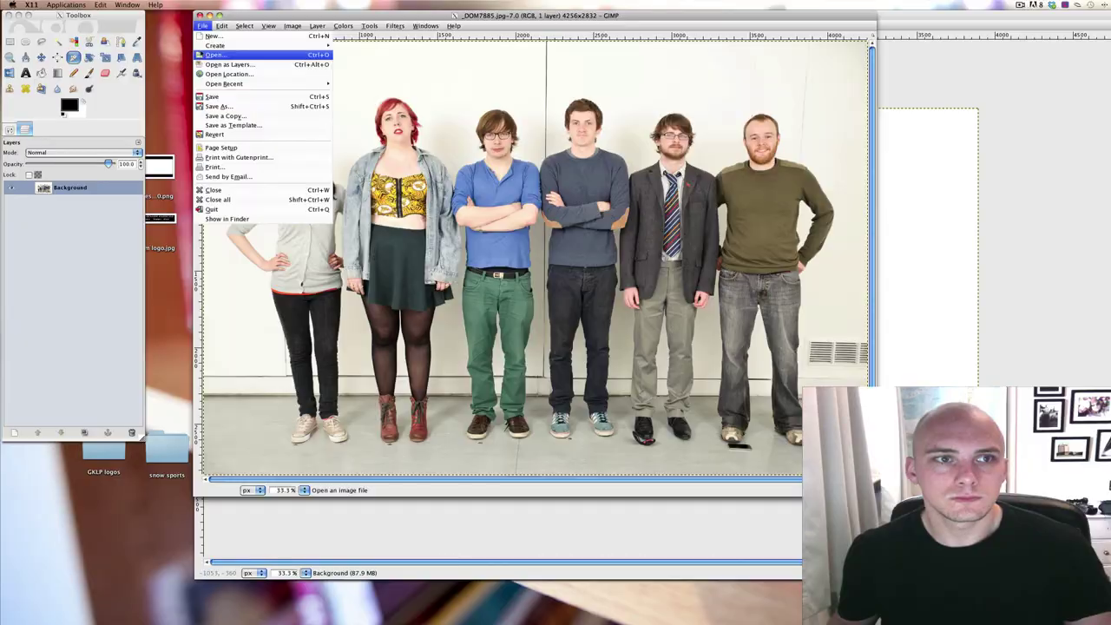
{"action": "left_click", "coordinate": [232, 16]}
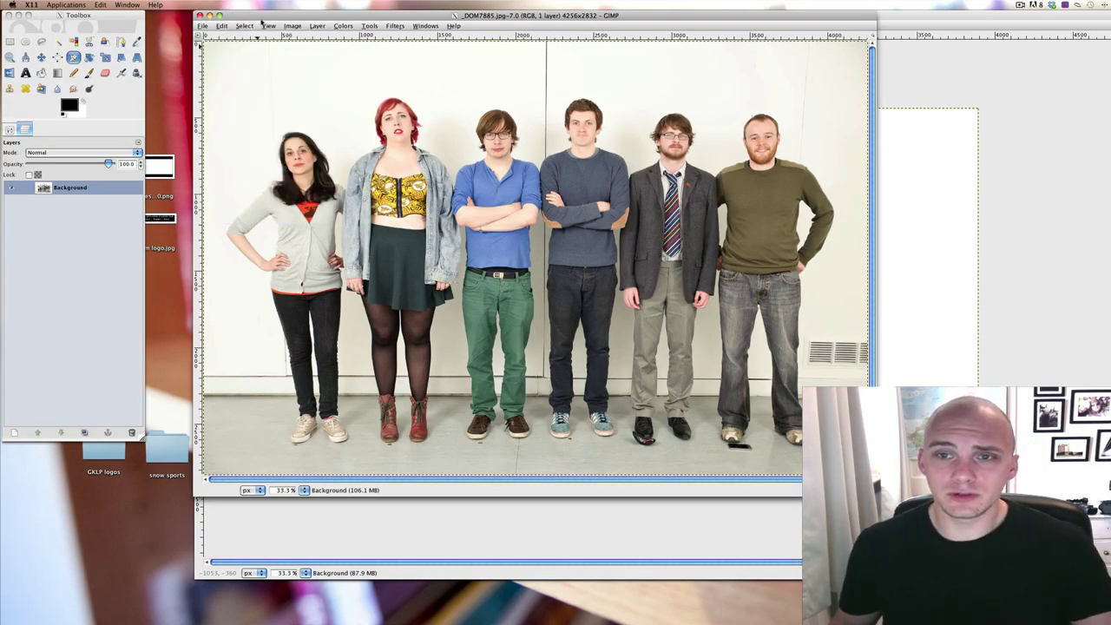
{"action": "left_click", "coordinate": [218, 16]}
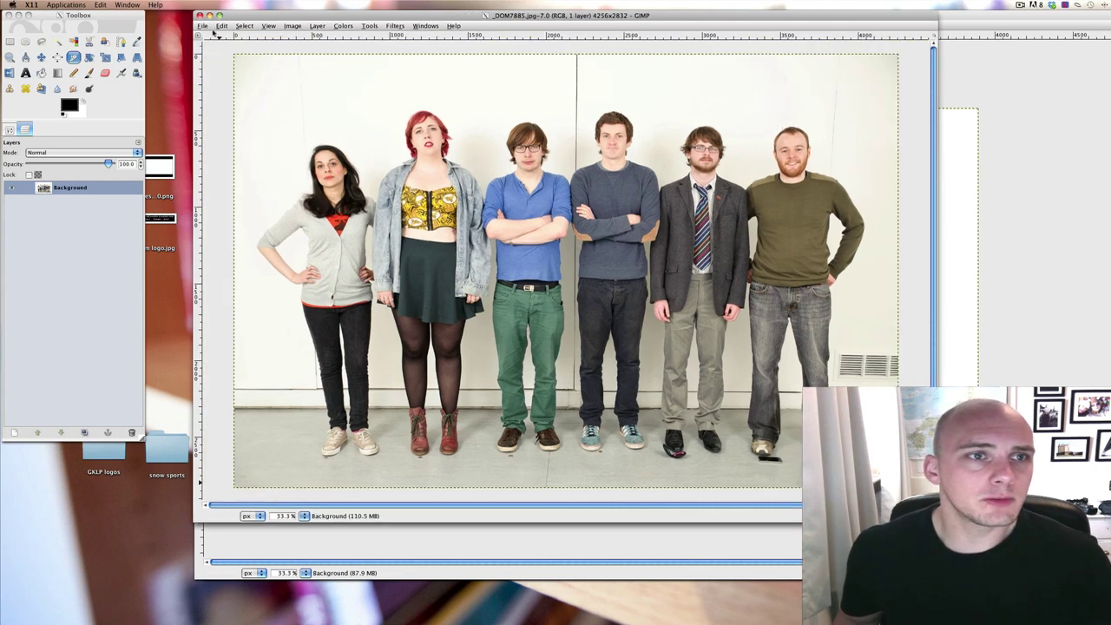
{"action": "left_click", "coordinate": [202, 26]}
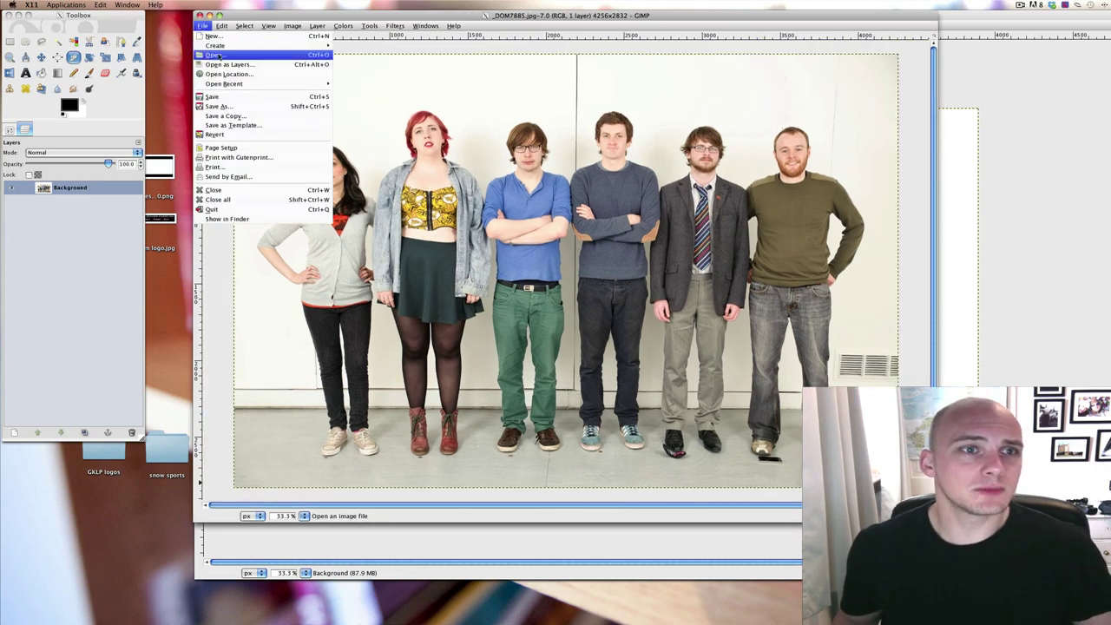
Add _DOM7884.jpg as a layer above Background and toggle its visibility, leaving it hidden
{"action": "left_click", "coordinate": [225, 65]}
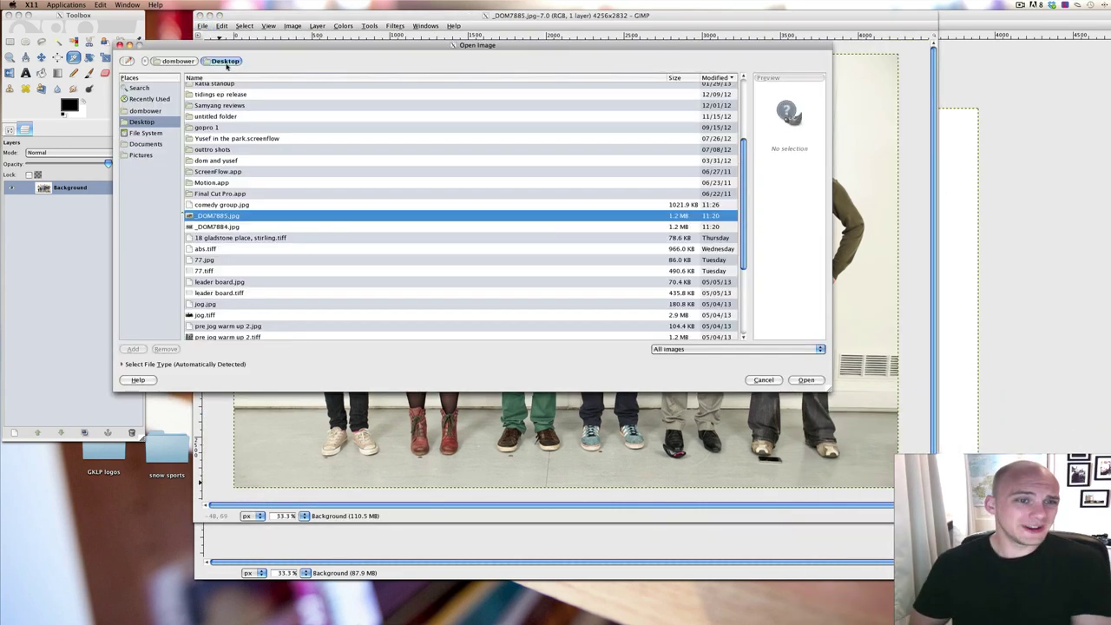
{"action": "double_click", "coordinate": [213, 225]}
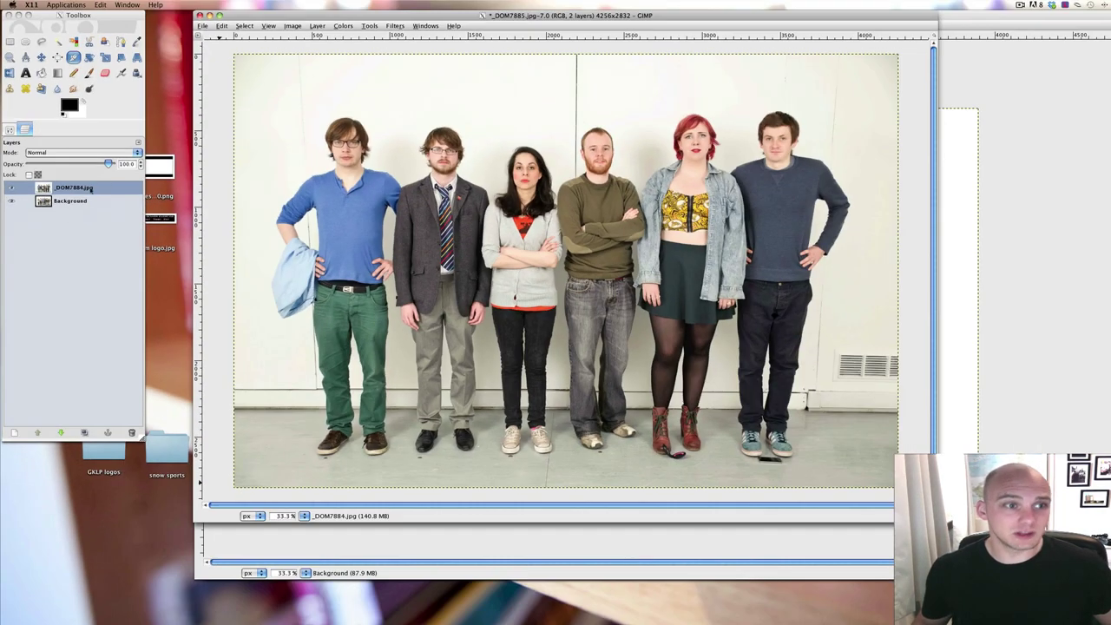
{"action": "left_click", "coordinate": [71, 193]}
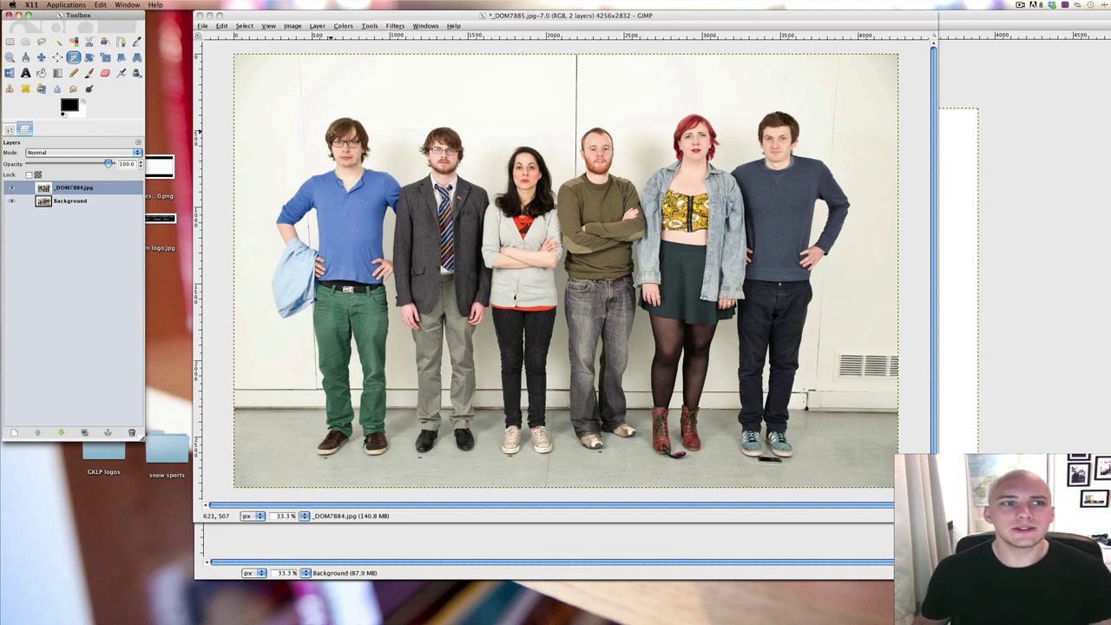
{"action": "left_click", "coordinate": [11, 188]}
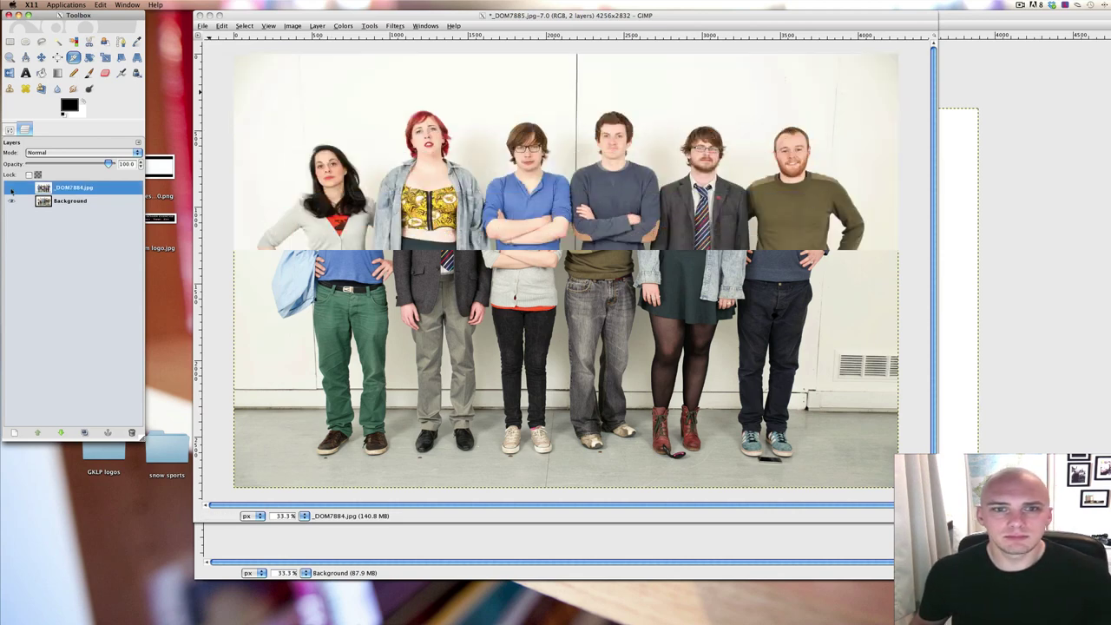
{"action": "left_click", "coordinate": [11, 188]}
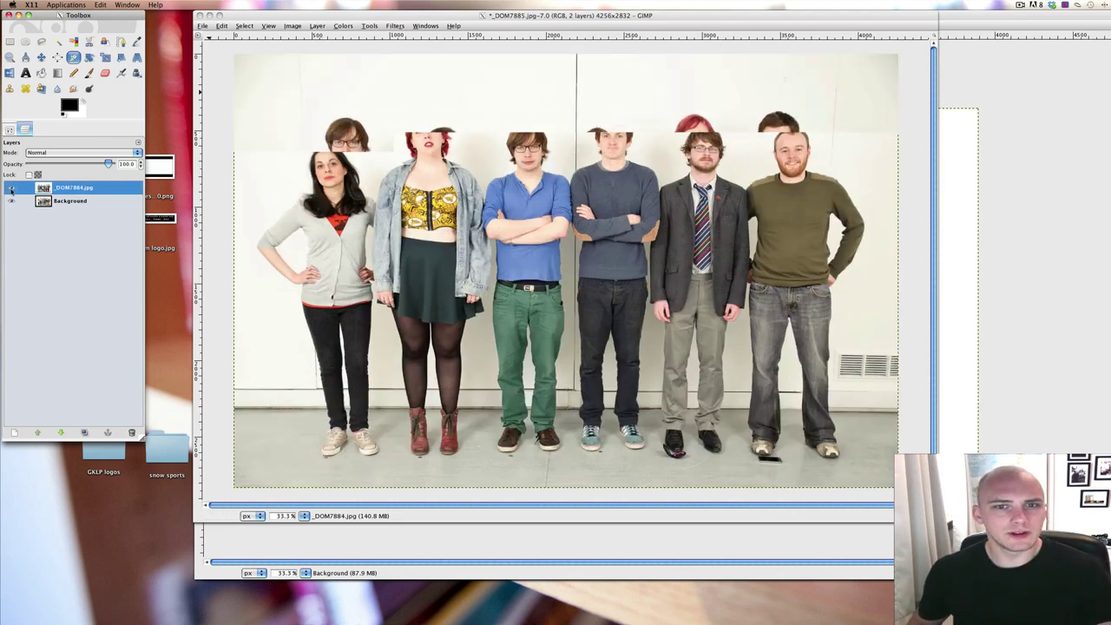
{"action": "left_click", "coordinate": [12, 189]}
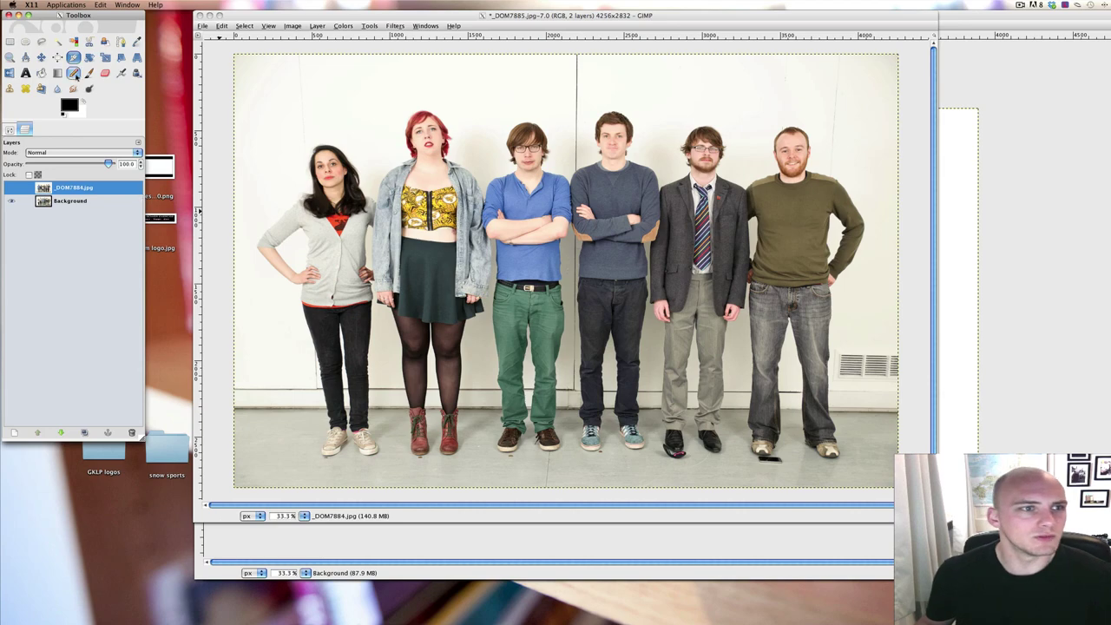
Draw a full-width rectangular selection across the group's torsos, roughly shoulder to hip height
{"action": "left_click", "coordinate": [10, 41]}
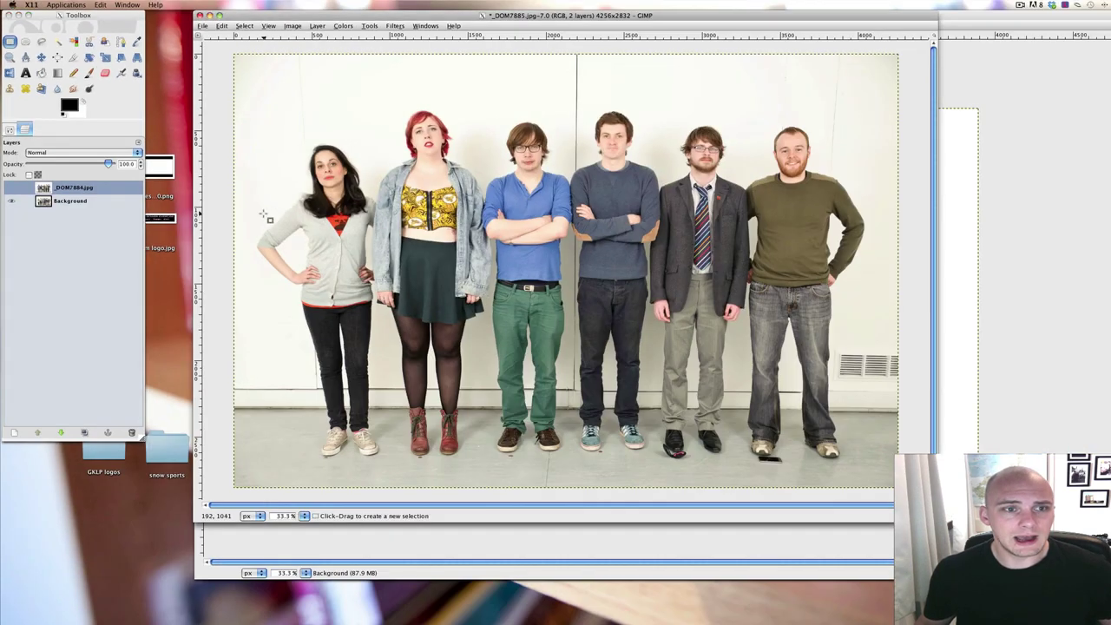
{"action": "left_click_drag", "start_coordinate": [283, 232], "coordinate": [714, 260]}
{"action": "left_click_drag", "start_coordinate": [621, 229], "coordinate": [903, 327]}
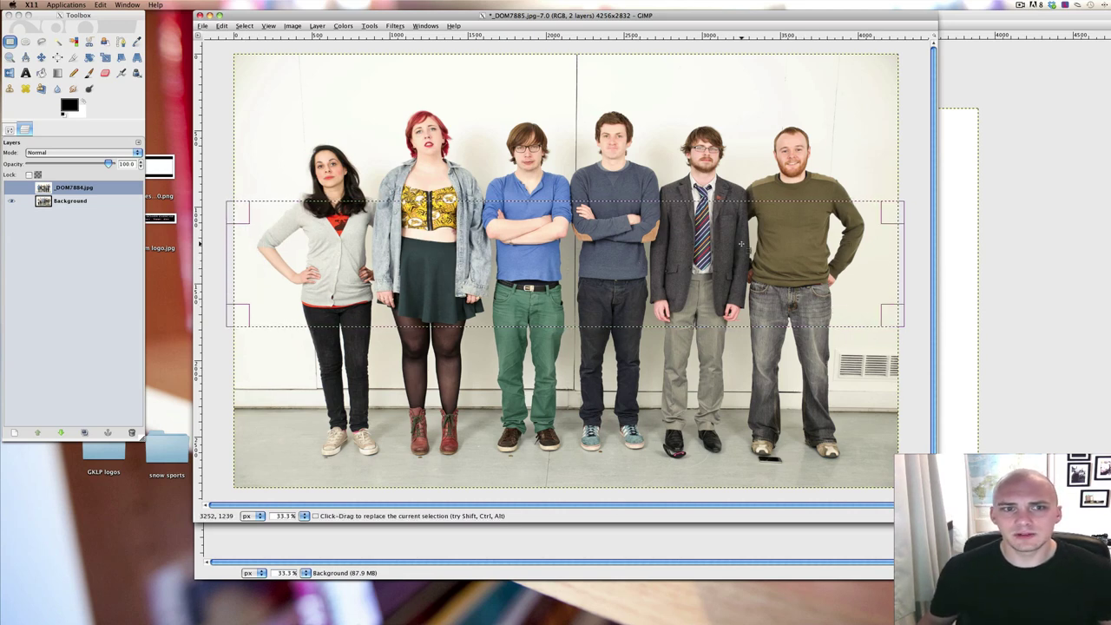
{"action": "left_click_drag", "start_coordinate": [719, 220], "coordinate": [716, 219]}
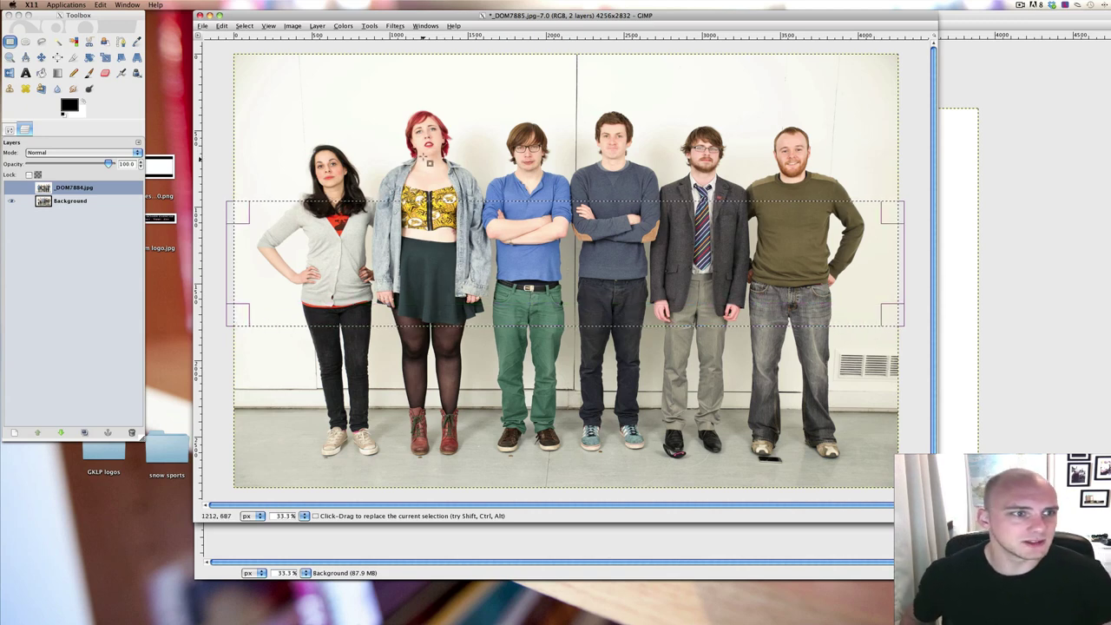
{"action": "left_click", "coordinate": [244, 25]}
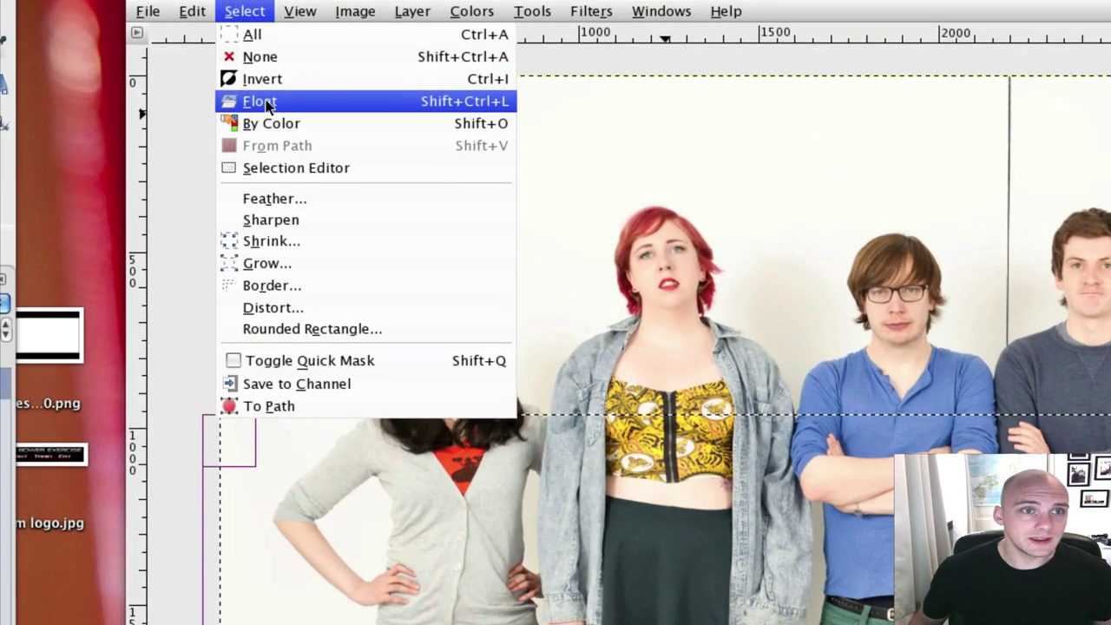
Float the selected torso band and turn it into its own layer
{"action": "left_click", "coordinate": [252, 65]}
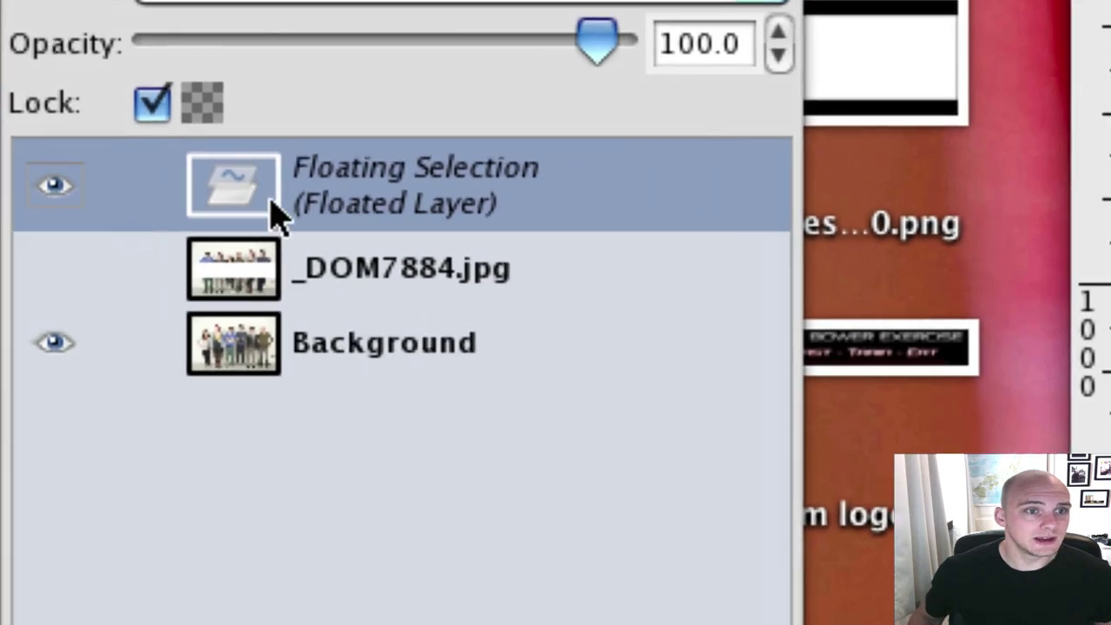
{"action": "right_click", "coordinate": [62, 189]}
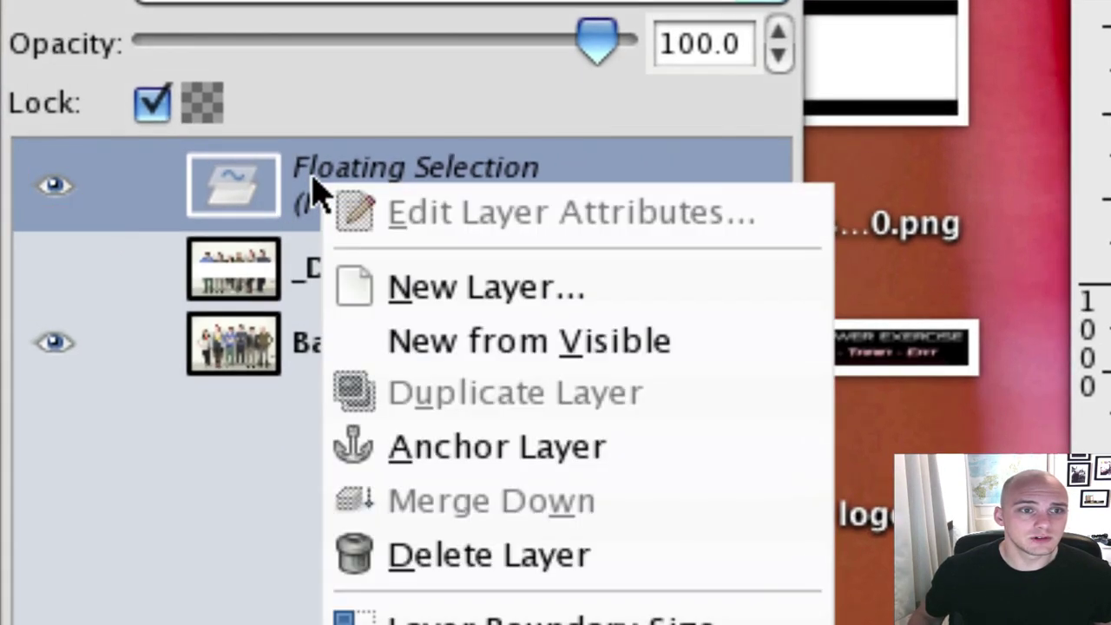
{"action": "left_click", "coordinate": [412, 285]}
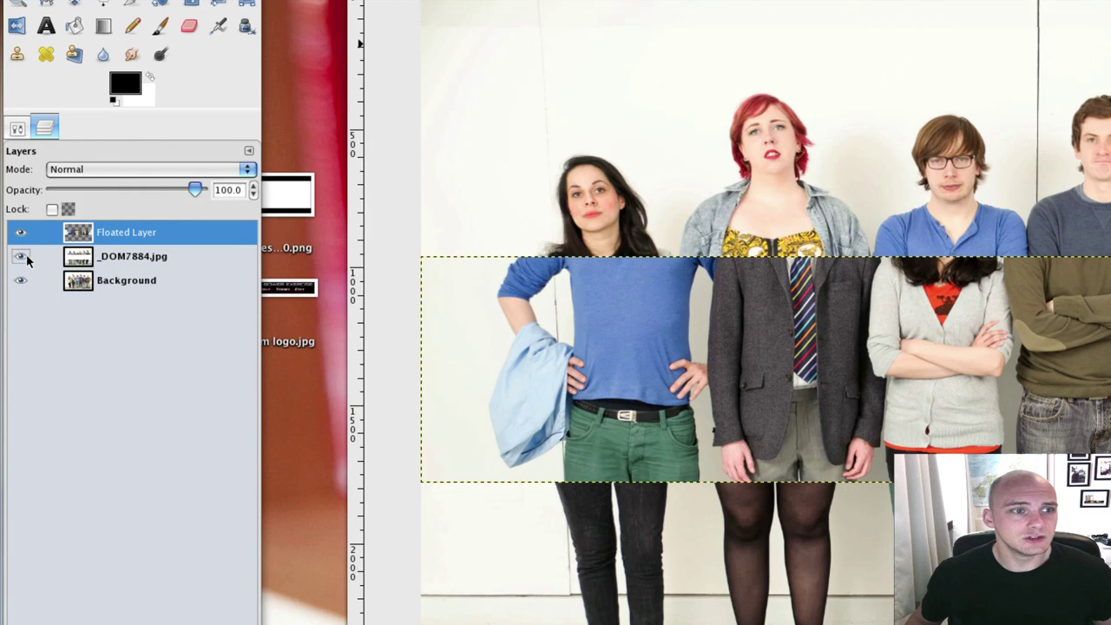
Move the Background photo above _DOM7884.jpg in the layer stack
{"action": "left_click", "coordinate": [20, 257]}
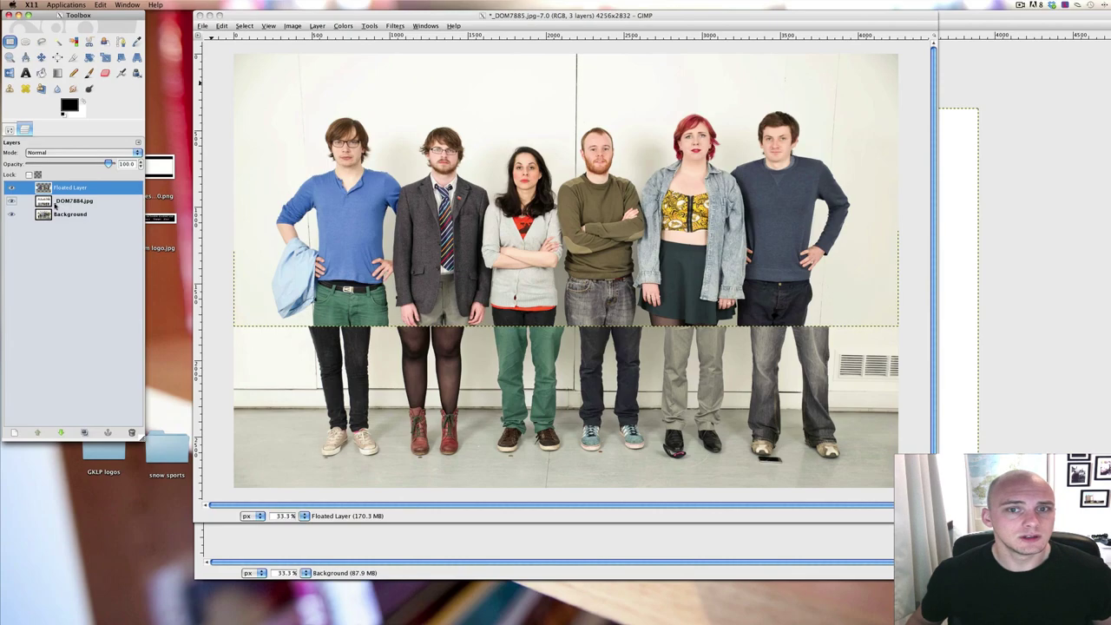
{"action": "left_click", "coordinate": [11, 200]}
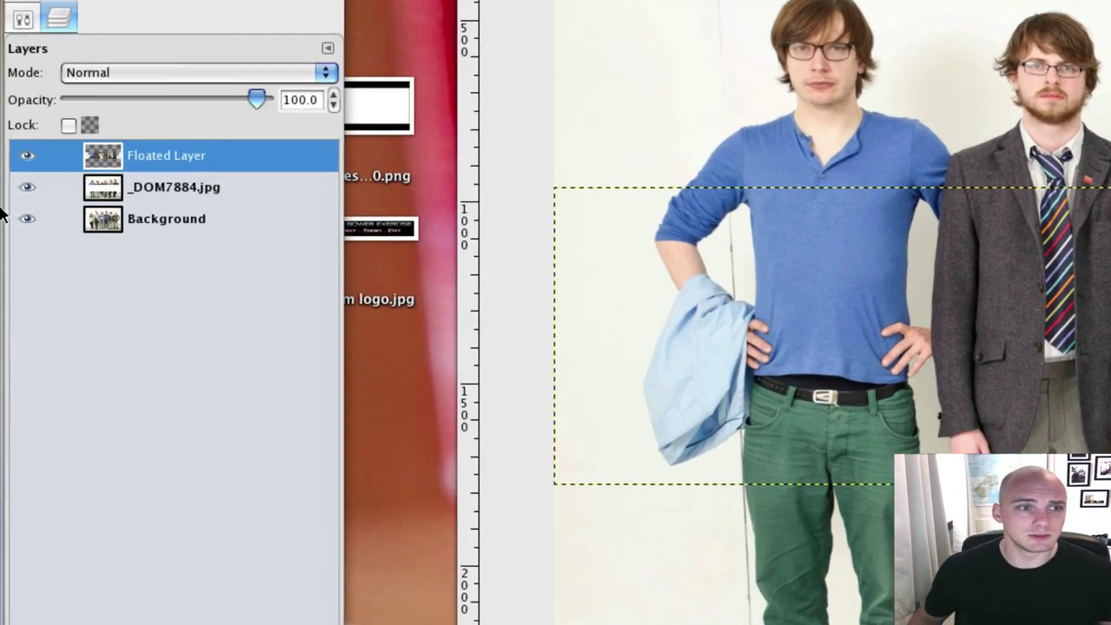
{"action": "left_click_drag", "start_coordinate": [43, 213], "coordinate": [123, 187]}
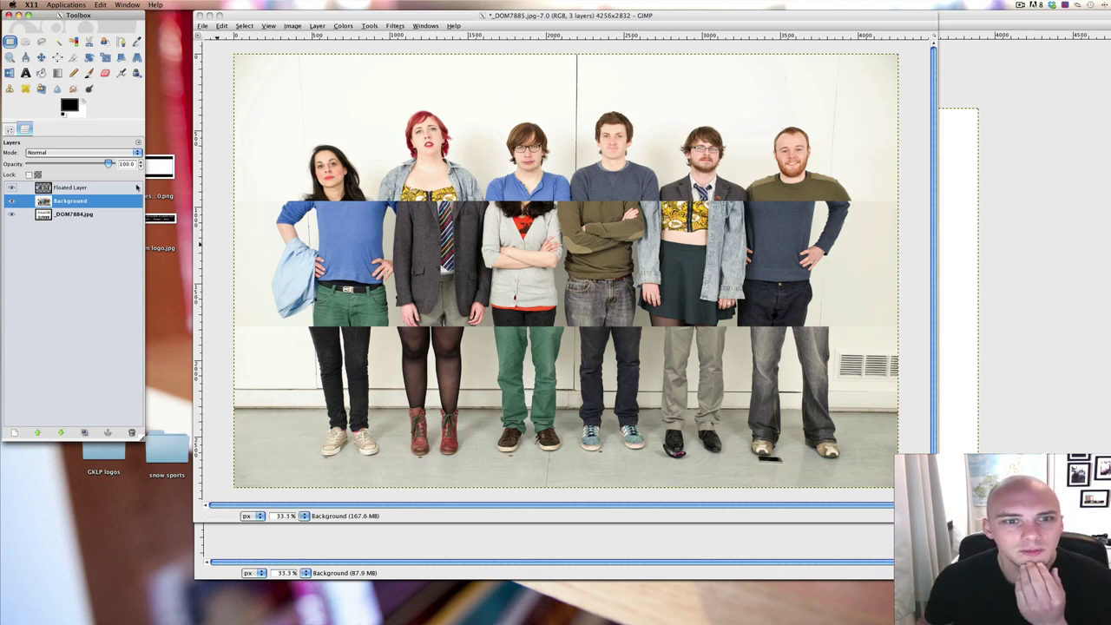
Make Background the active layer and hide the first Floated Layer torso strip
{"action": "left_click", "coordinate": [63, 188]}
{"action": "key", "text": "shift+t"}
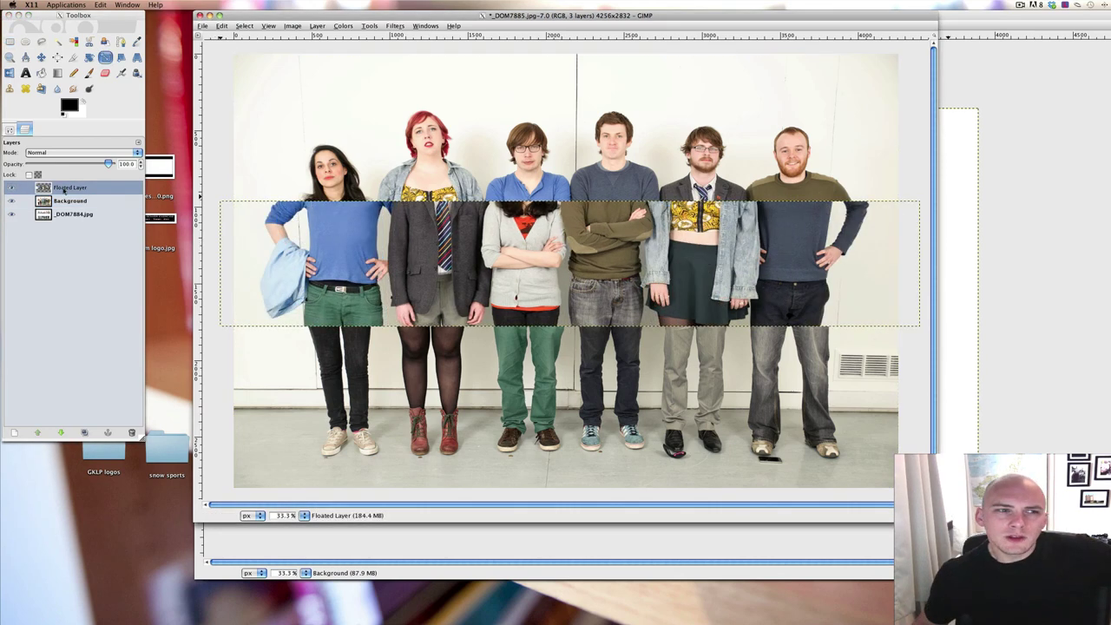
{"action": "left_click", "coordinate": [46, 203]}
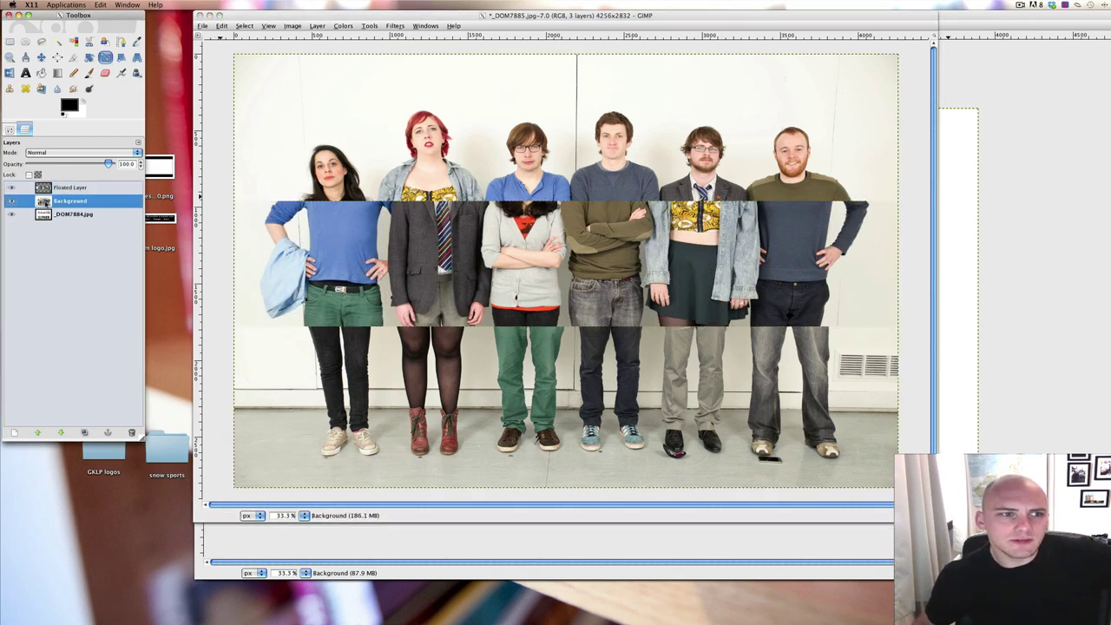
{"action": "left_click", "coordinate": [12, 189]}
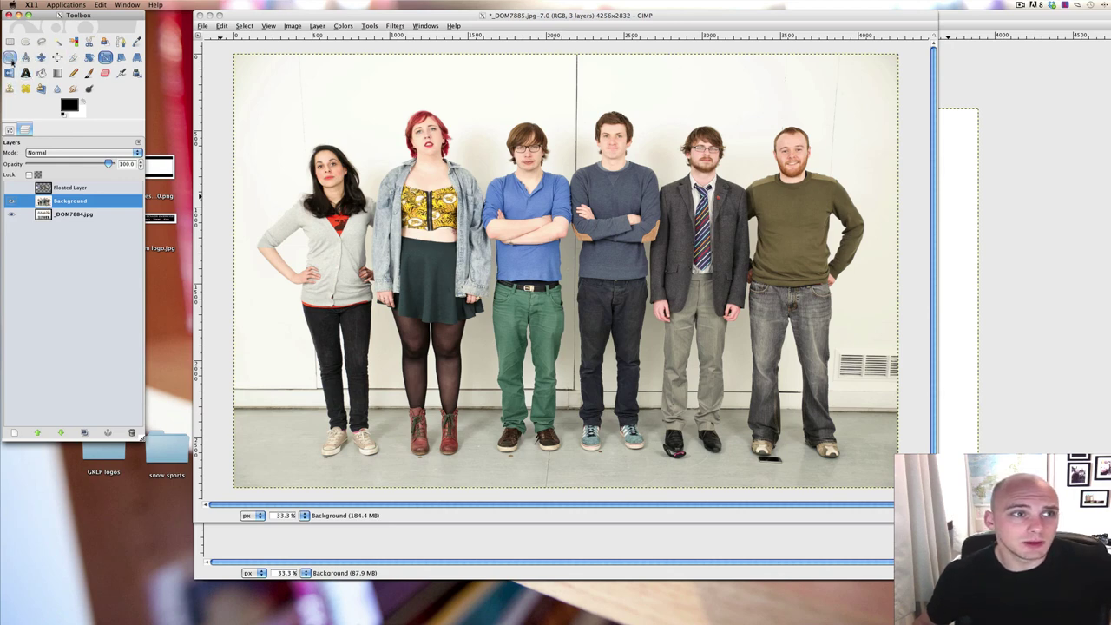
Select a full-width band across the torsos, from shoulders to hips, in the Background photo
{"action": "left_click", "coordinate": [9, 40]}
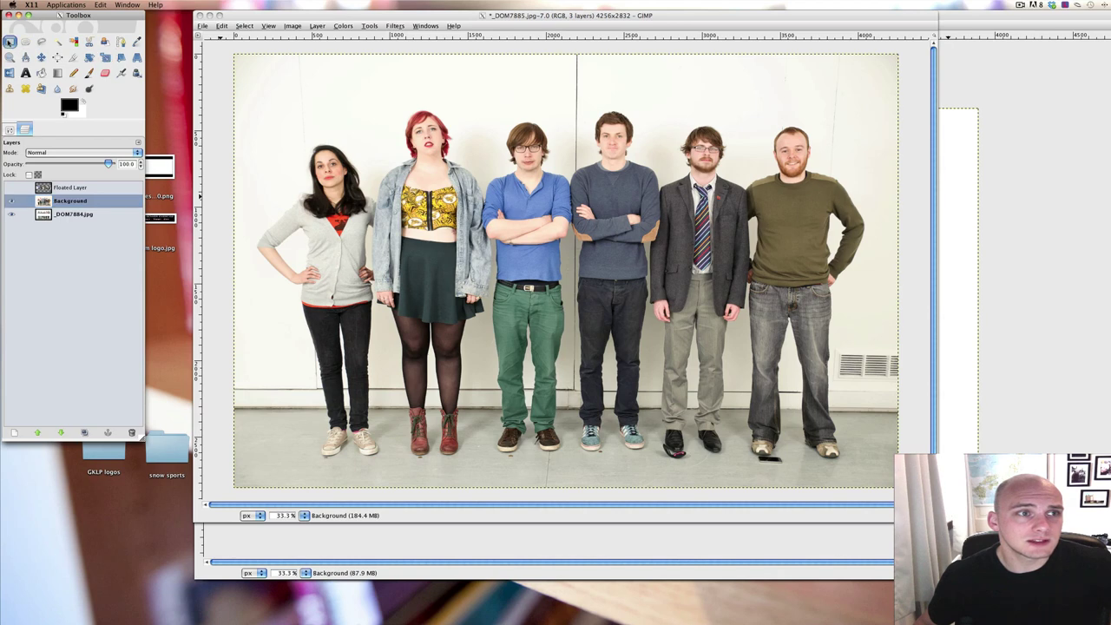
{"action": "left_click_drag", "start_coordinate": [234, 184], "coordinate": [902, 334]}
{"action": "left_click_drag", "start_coordinate": [630, 209], "coordinate": [630, 213]}
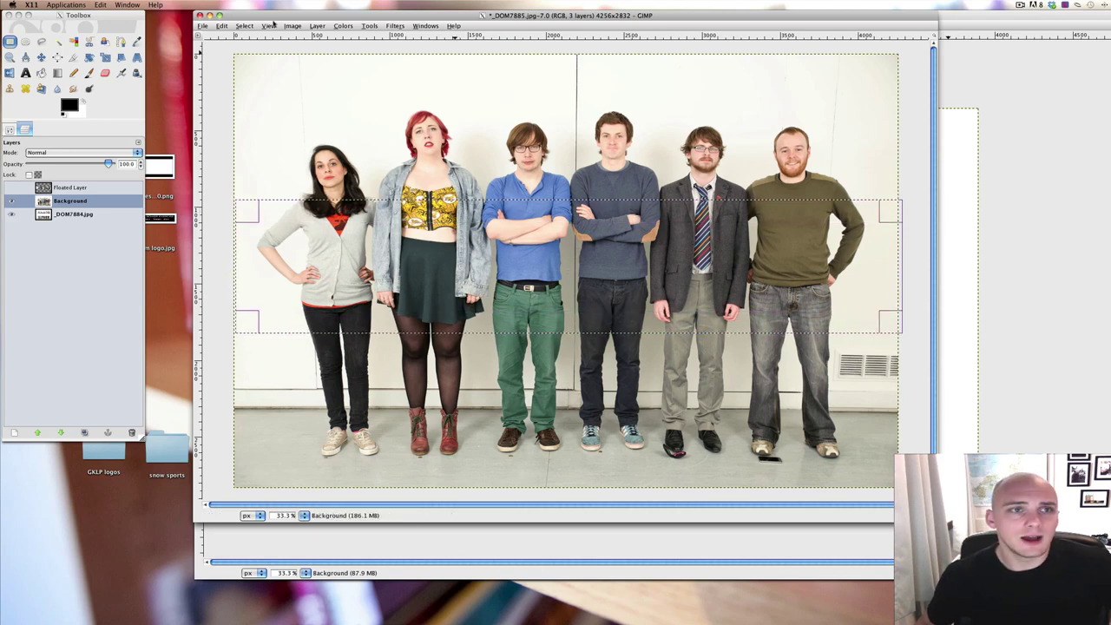
{"action": "left_click", "coordinate": [243, 25]}
Float the Background torso band into Floated Layer#1 and show _DOM7884.jpg beneath it
{"action": "left_click", "coordinate": [251, 65]}
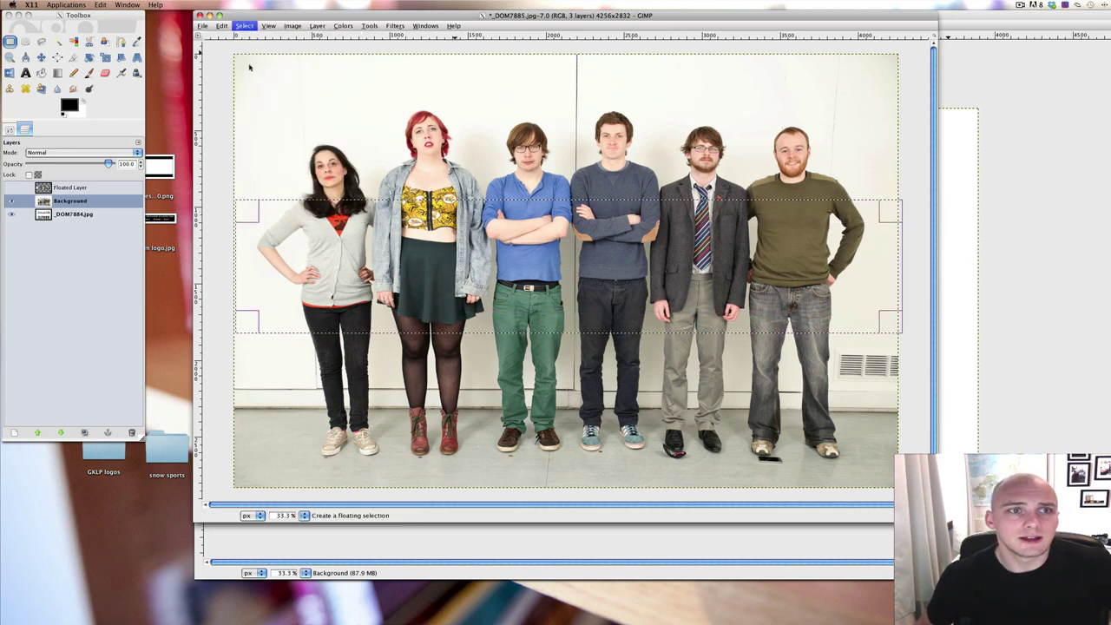
{"action": "right_click", "coordinate": [72, 190]}
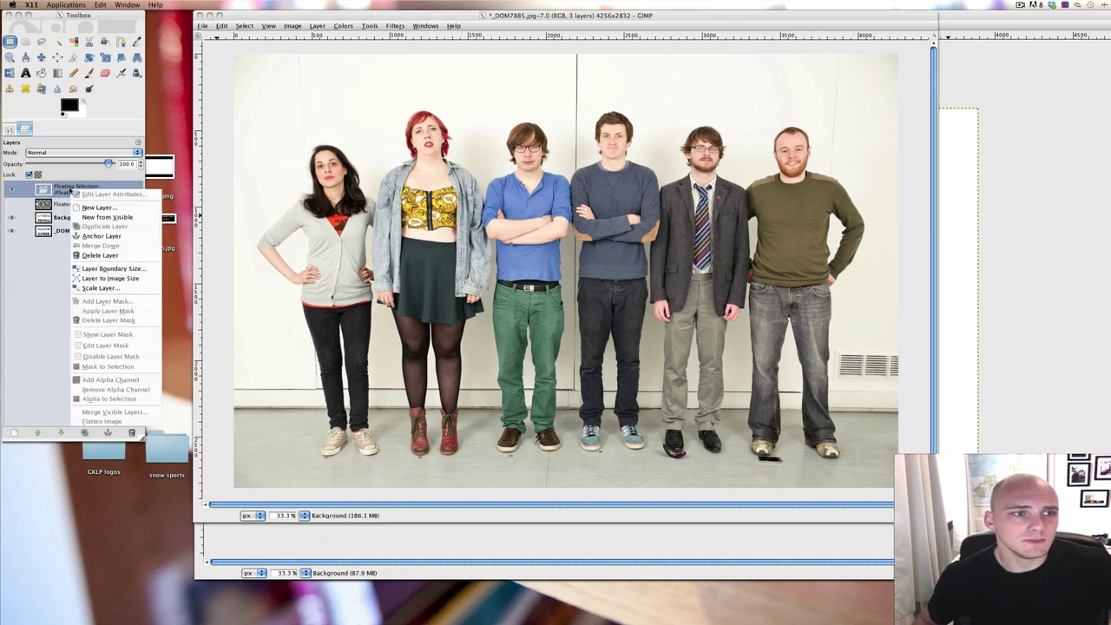
{"action": "left_click", "coordinate": [84, 207]}
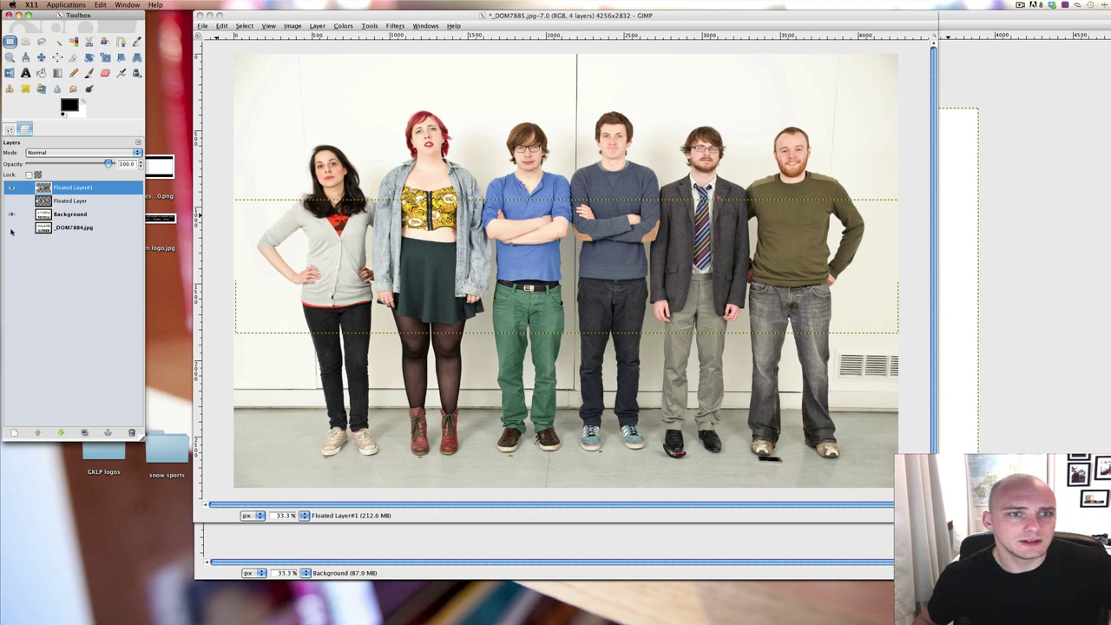
{"action": "left_click", "coordinate": [11, 228]}
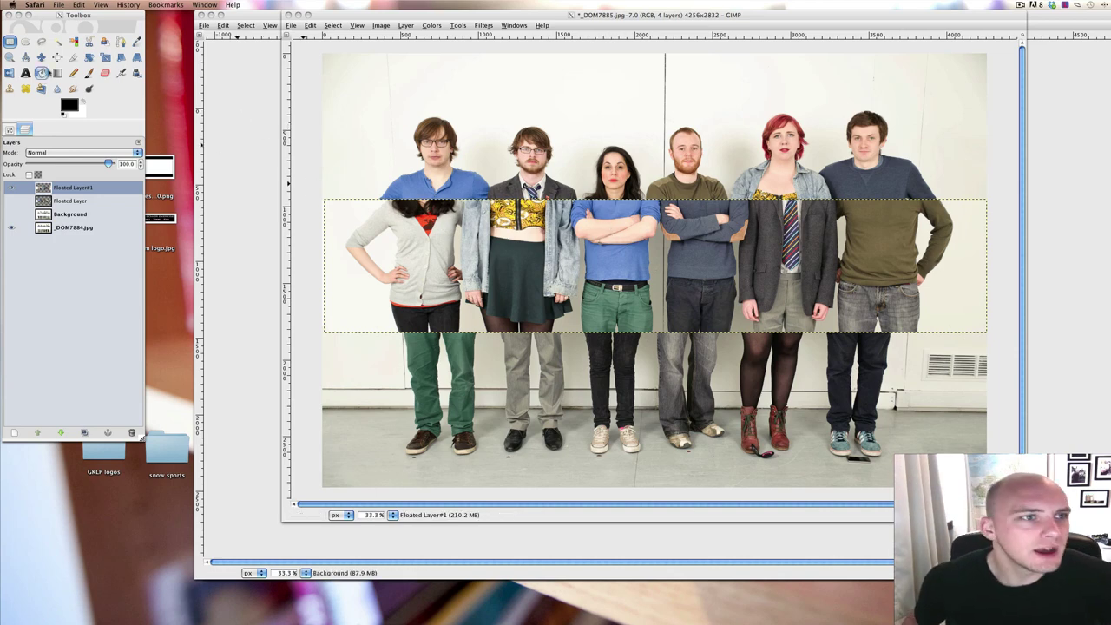
Narrow the new torso strip slightly from its right edge with the Scale tool
{"action": "left_click", "coordinate": [105, 57]}
{"action": "left_click", "coordinate": [442, 237]}
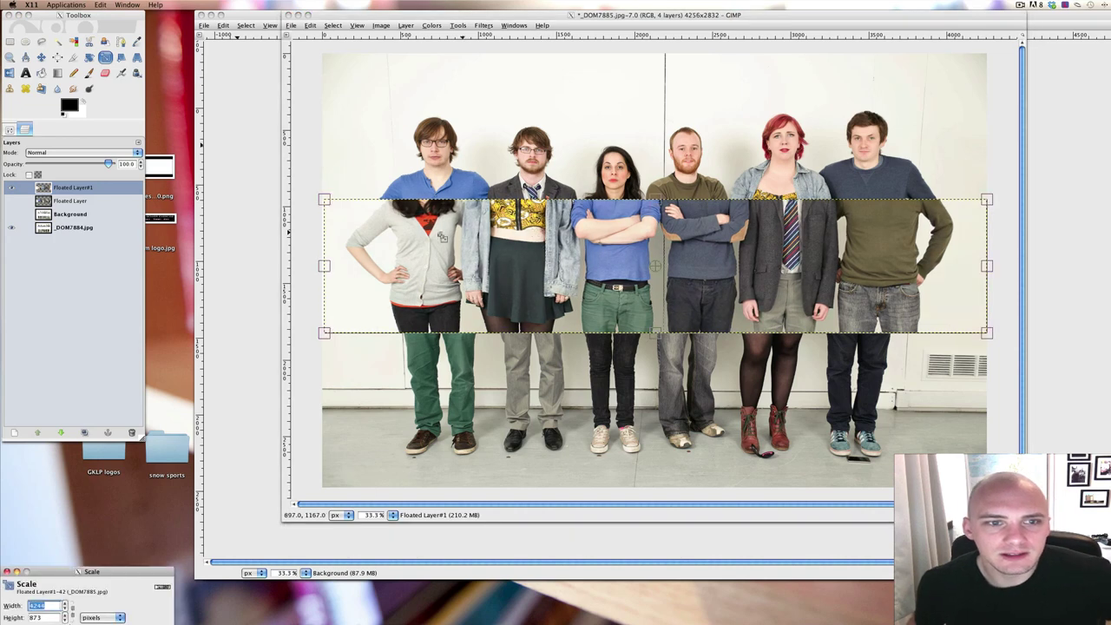
{"action": "left_click", "coordinate": [988, 268]}
{"action": "left_click_drag", "start_coordinate": [989, 267], "coordinate": [973, 268]}
{"action": "left_click", "coordinate": [56, 42]}
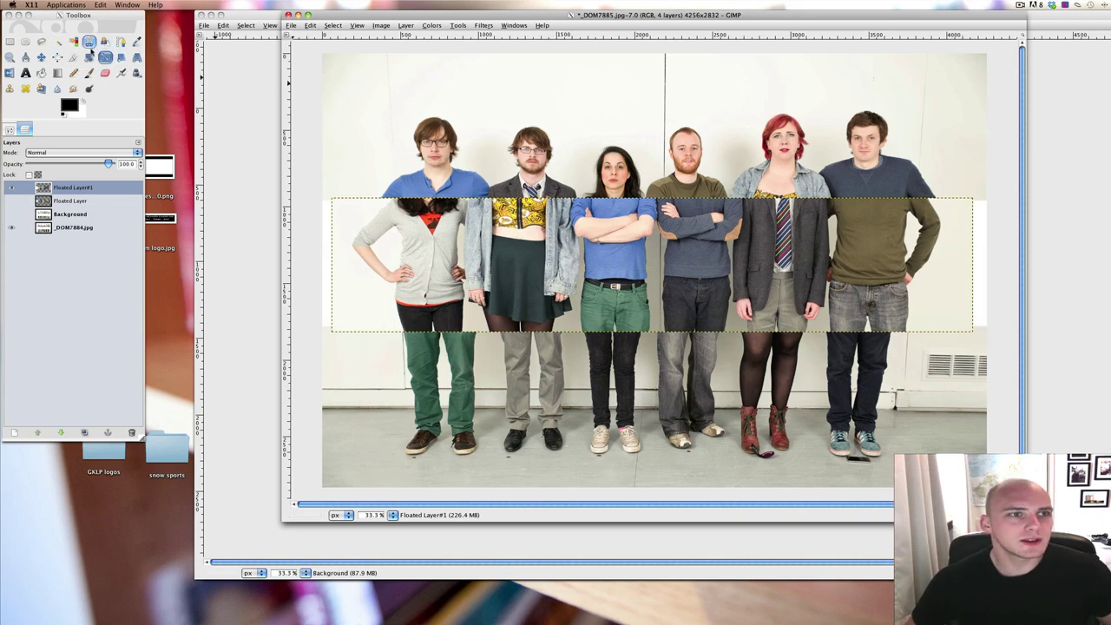
Crop the composite to 3870 × 2391 pixels, trimming the uneven borders
{"action": "left_click", "coordinate": [73, 57]}
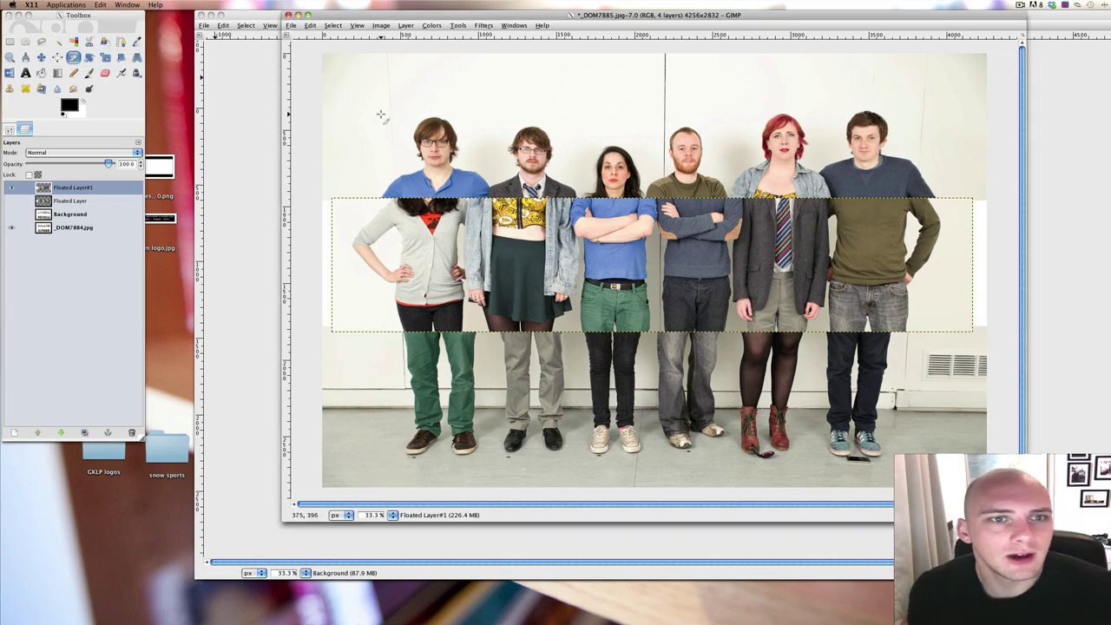
{"action": "left_click_drag", "start_coordinate": [368, 76], "coordinate": [958, 441]}
{"action": "left_click_drag", "start_coordinate": [378, 293], "coordinate": [365, 292]}
{"action": "key", "text": "Return"}
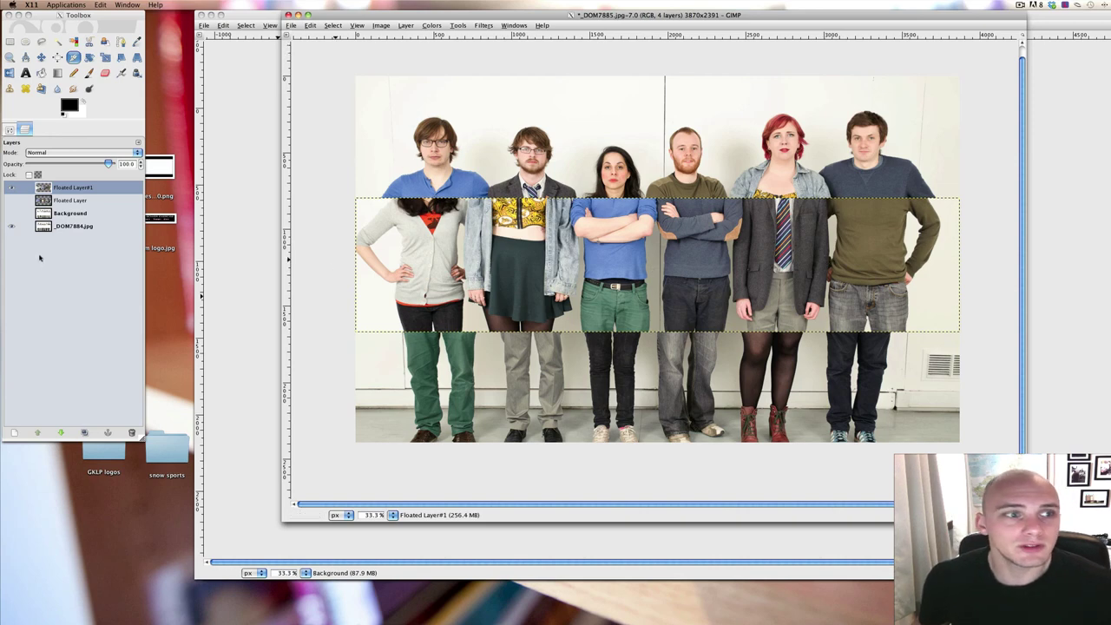
{"action": "left_click", "coordinate": [49, 186]}
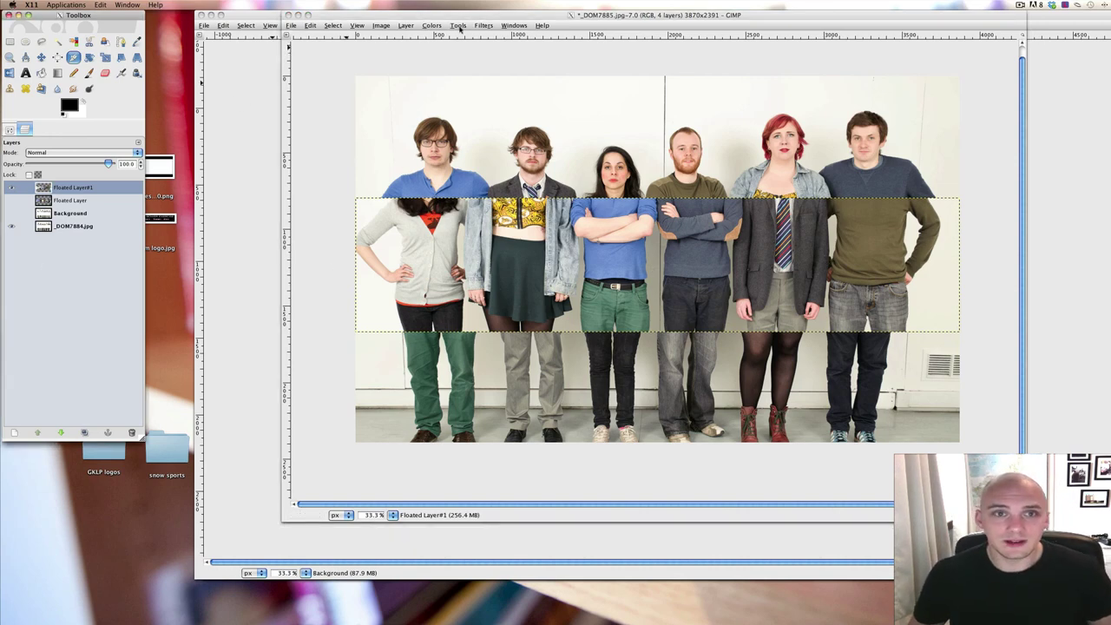
Add a drop shadow beneath the torso strip with X and Y offsets of 9
{"action": "left_click", "coordinate": [460, 27]}
{"action": "left_click", "coordinate": [484, 25]}
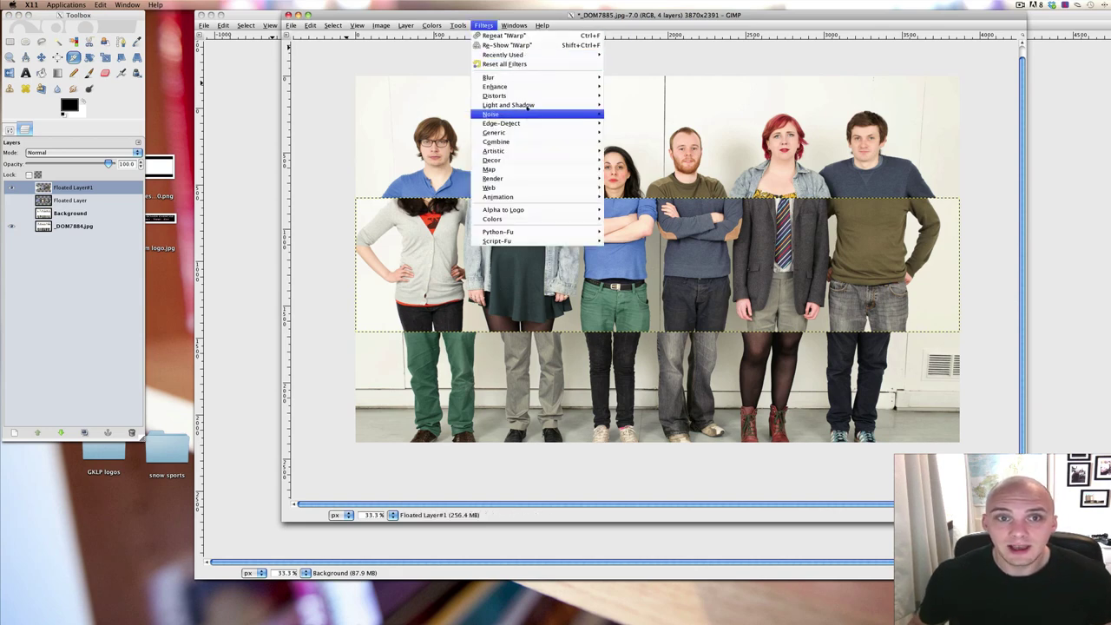
{"action": "mouse_move", "coordinate": [525, 104]}
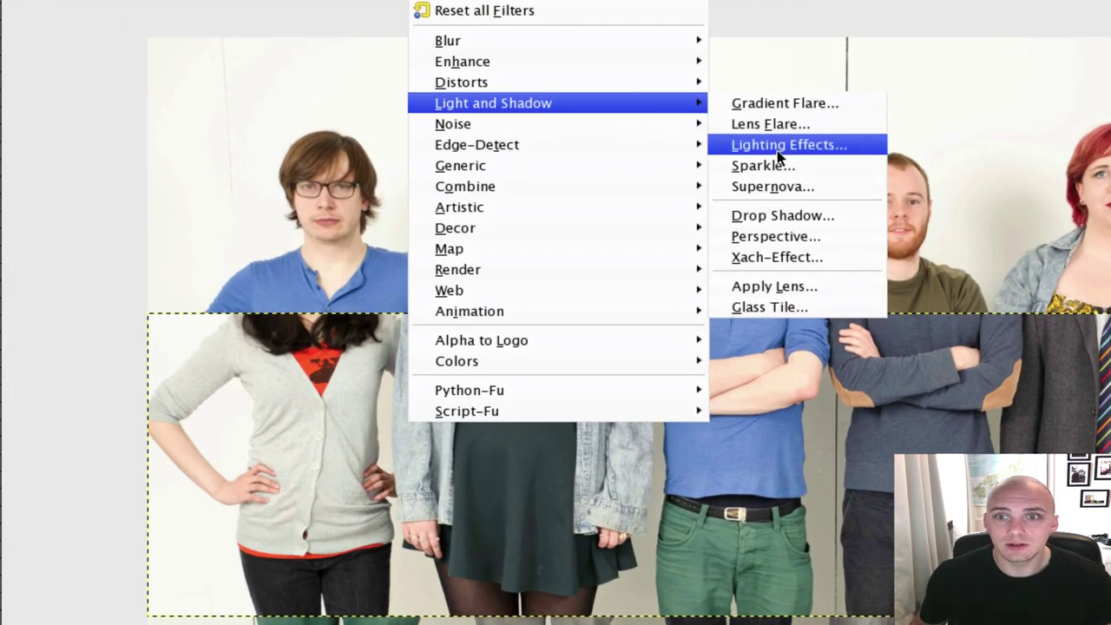
{"action": "left_click", "coordinate": [782, 210]}
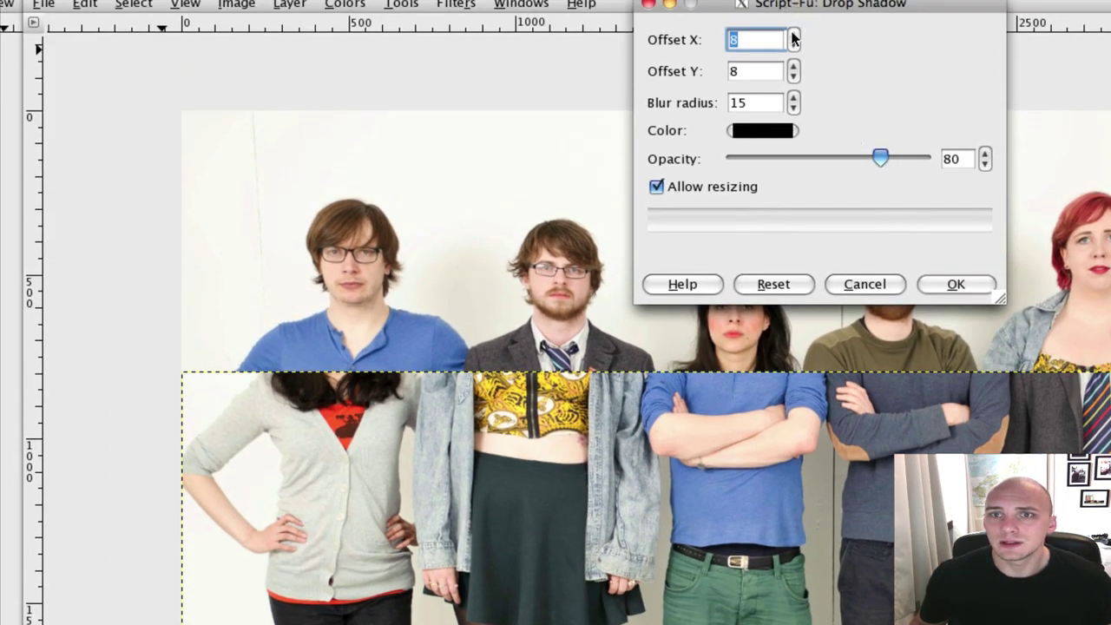
{"action": "left_click", "coordinate": [792, 35]}
{"action": "left_click", "coordinate": [792, 66]}
{"action": "left_click", "coordinate": [957, 278]}
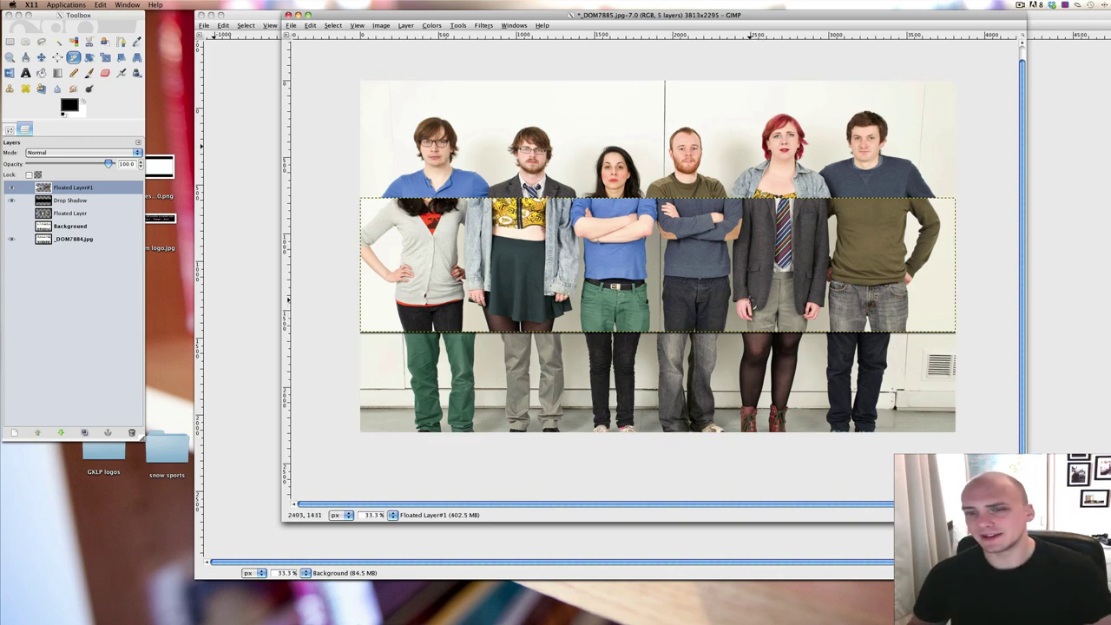
Make _DOM7884.jpg the active layer, check its visibility, and switch to Ellipse Select
{"action": "left_click", "coordinate": [59, 227]}
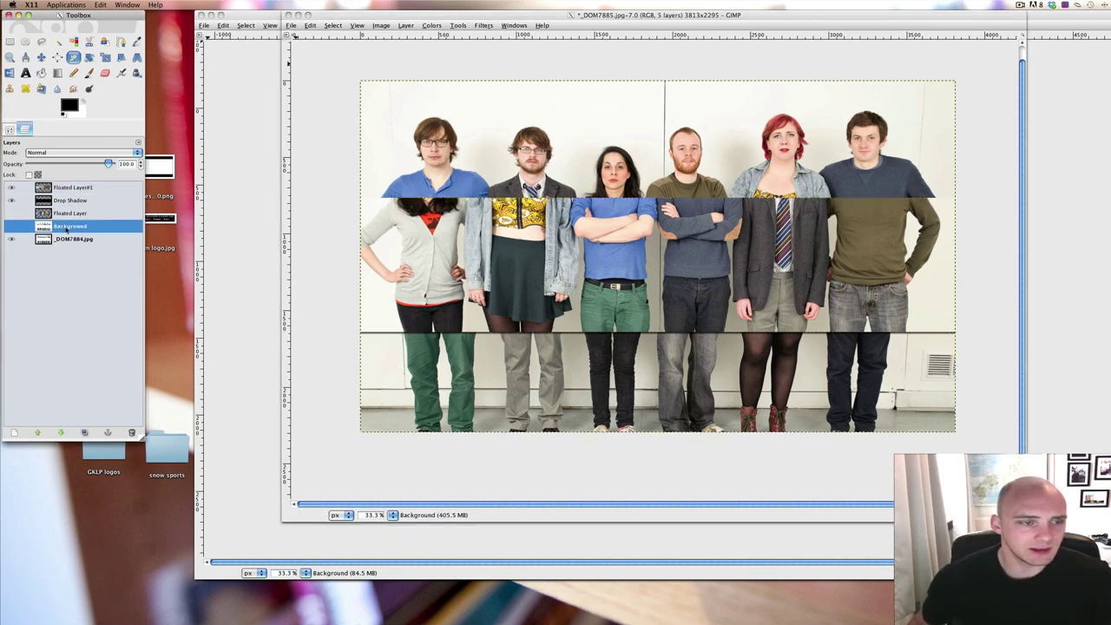
{"action": "left_click", "coordinate": [65, 240]}
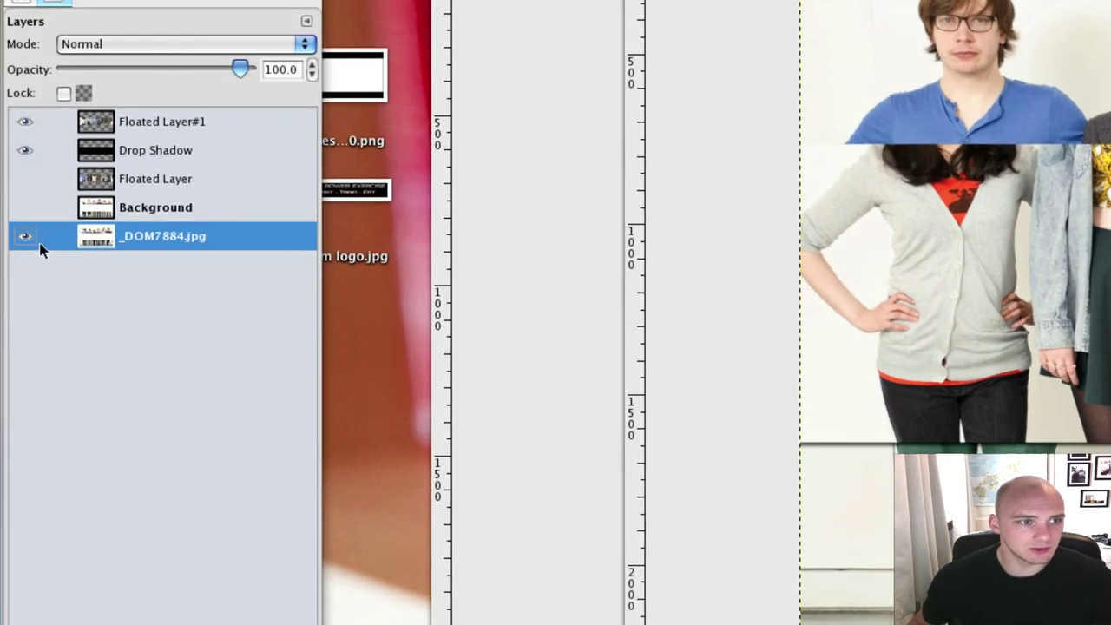
{"action": "left_click", "coordinate": [12, 241]}
{"action": "left_click", "coordinate": [26, 243]}
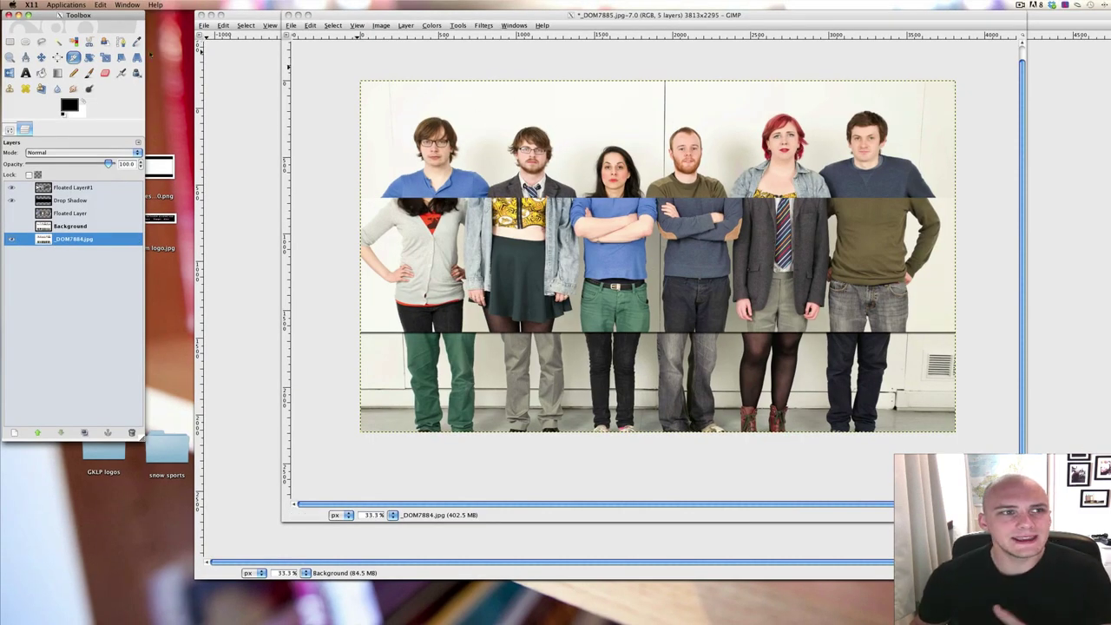
{"action": "left_click", "coordinate": [42, 42]}
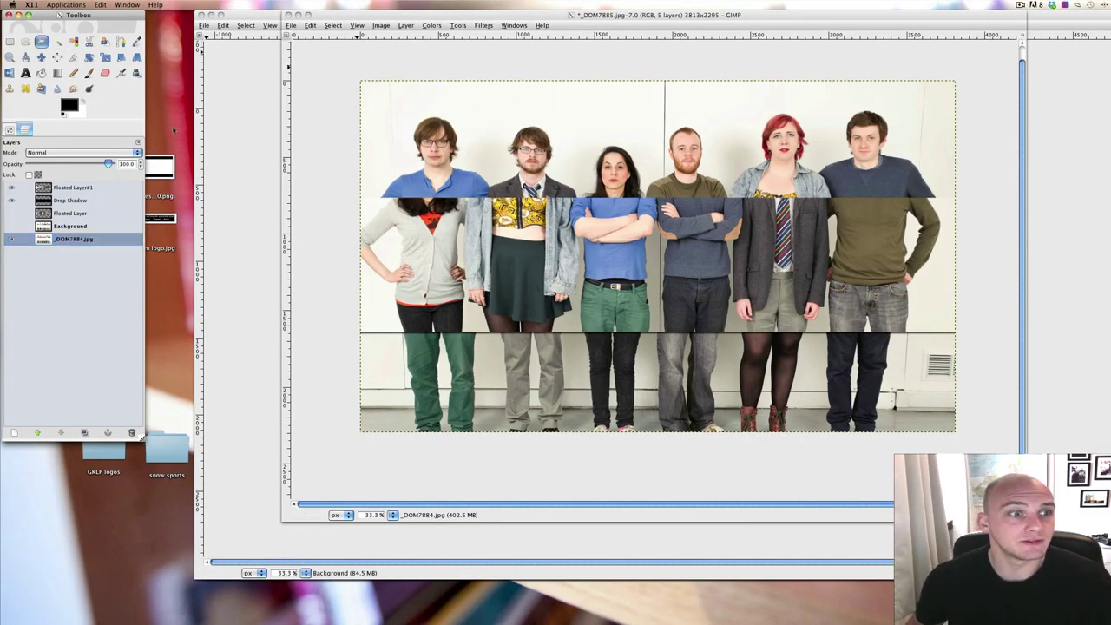
{"action": "left_click", "coordinate": [427, 115]}
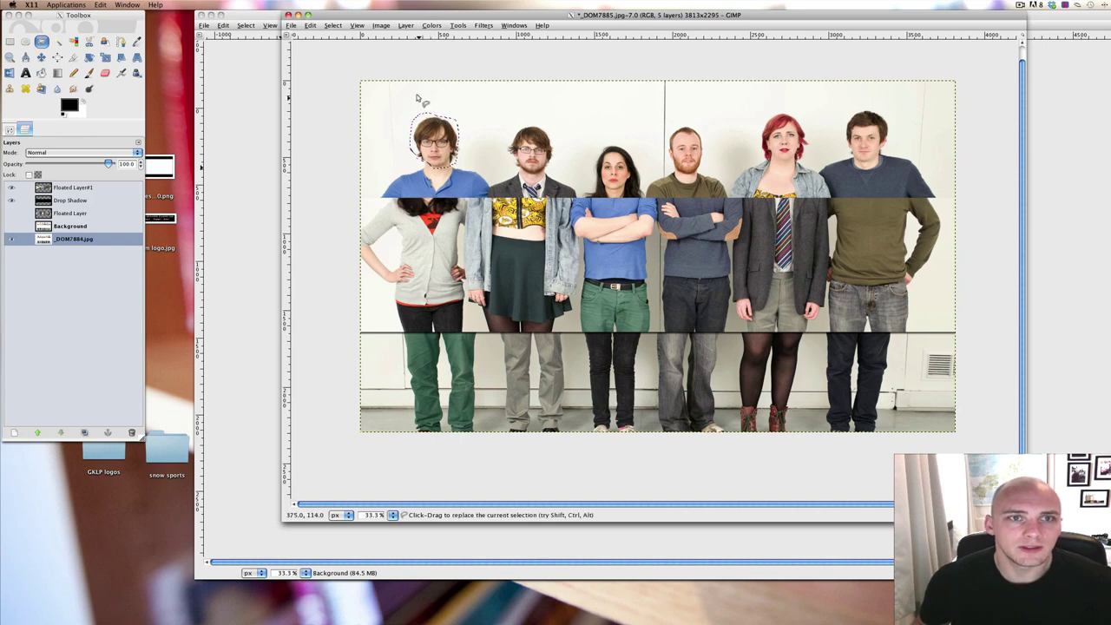
Float the first man's selected head and turn it into its own layer
{"action": "left_click", "coordinate": [333, 25]}
{"action": "left_click", "coordinate": [339, 64]}
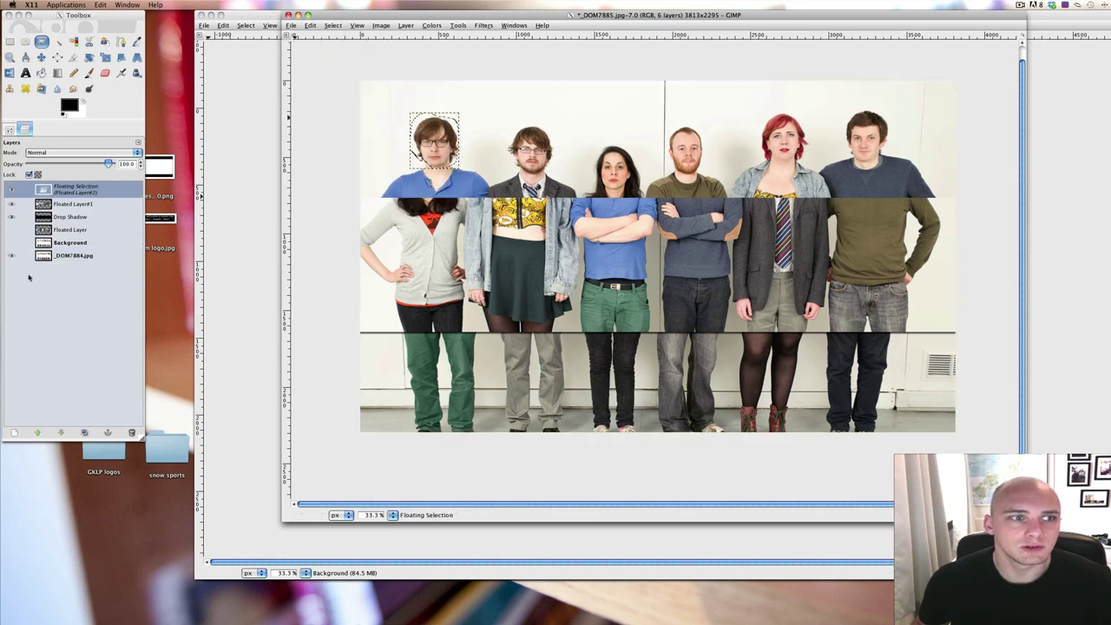
{"action": "left_click", "coordinate": [65, 193]}
{"action": "right_click", "coordinate": [65, 193]}
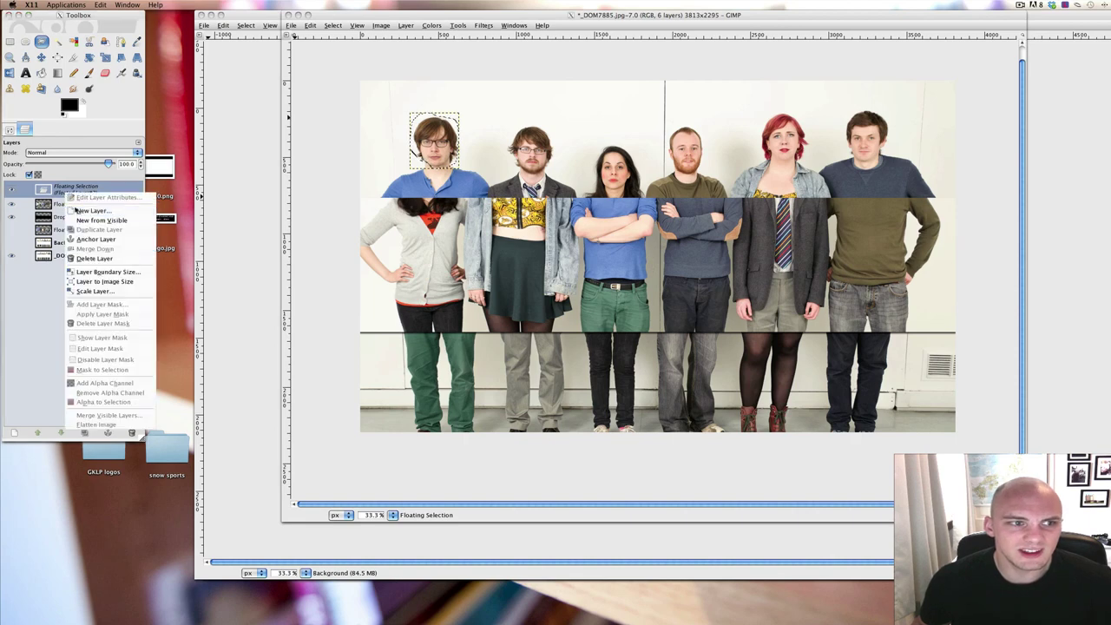
{"action": "left_click", "coordinate": [87, 210]}
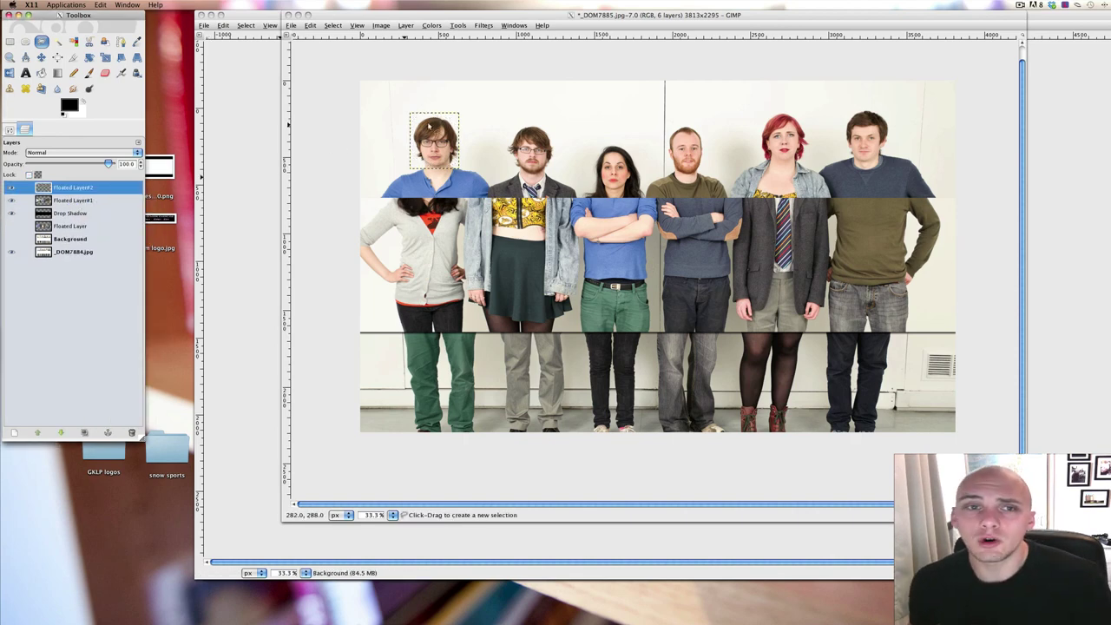
Copy the second and fourth men's heads into their own new layers
{"action": "left_click", "coordinate": [73, 252]}
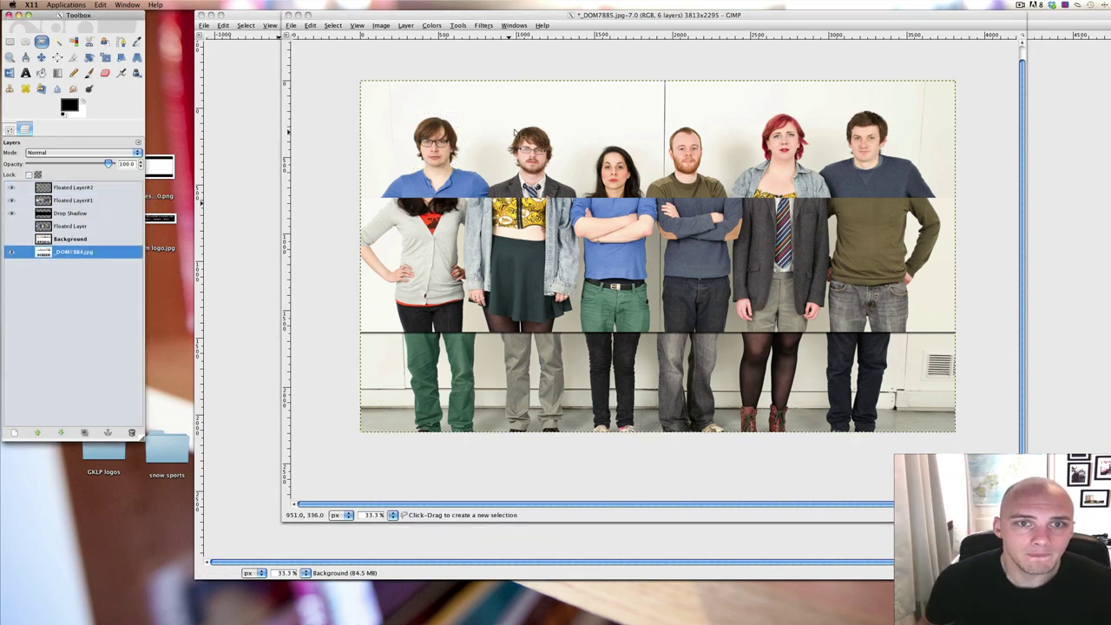
{"action": "left_click_drag", "start_coordinate": [503, 123], "coordinate": [559, 178]}
{"action": "key", "text": "ctrl+c"}
{"action": "key", "text": "ctrl+v"}
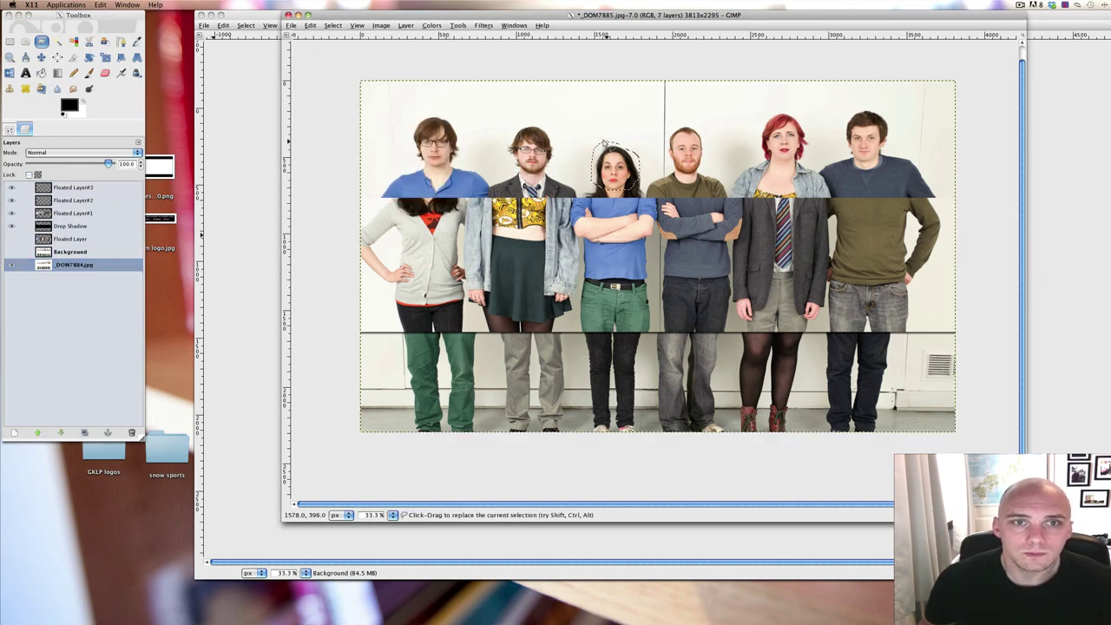
{"action": "key", "text": "shift+ctrl+n"}
{"action": "key", "text": "End"}
{"action": "left_click_drag", "start_coordinate": [664, 124], "coordinate": [707, 174]}
{"action": "key", "text": "ctrl+c"}
{"action": "key", "text": "ctrl+v"}
{"action": "key", "text": "shift+ctrl+n"}
Copy the red-haired woman's and right man's heads into new layers, ending at Floated Layer#7
{"action": "left_click", "coordinate": [74, 294]}
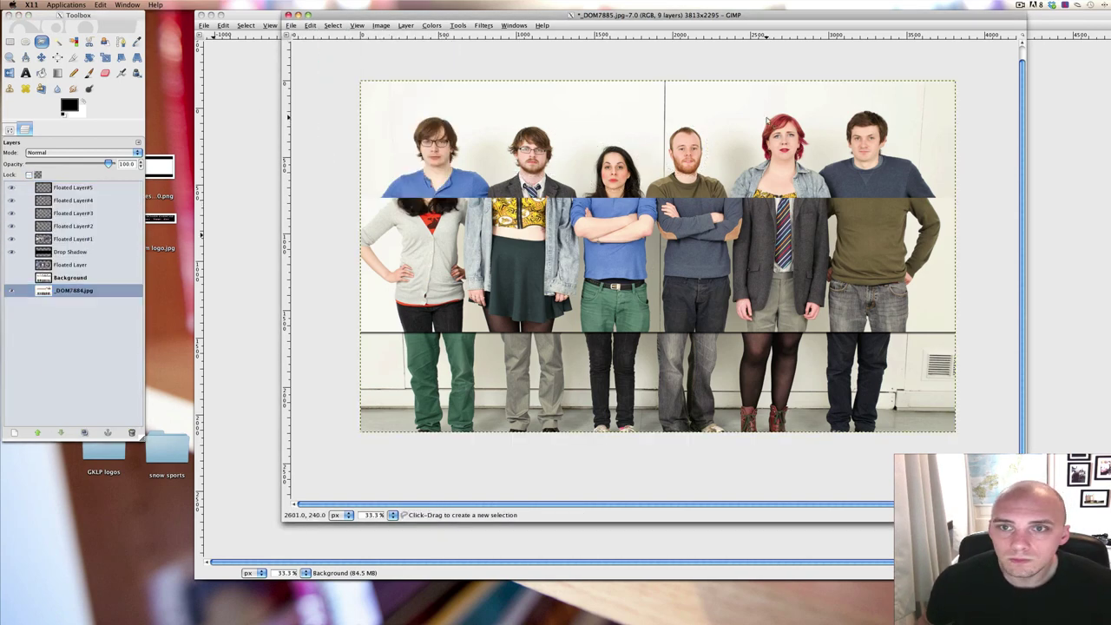
{"action": "key", "text": "ctrl+v"}
{"action": "key", "text": "shift+ctrl+n"}
{"action": "left_click", "coordinate": [73, 306]}
{"action": "left_click_drag", "start_coordinate": [842, 110], "coordinate": [890, 163]}
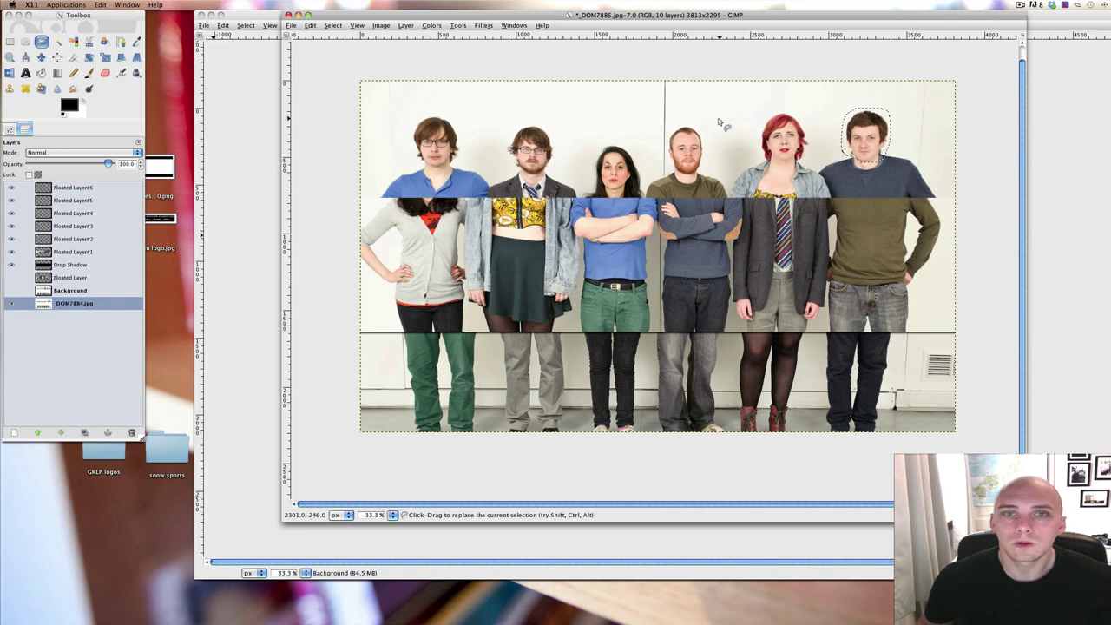
{"action": "key", "text": "ctrl+c"}
{"action": "key", "text": "ctrl+v"}
{"action": "key", "text": "shift+ctrl+n"}
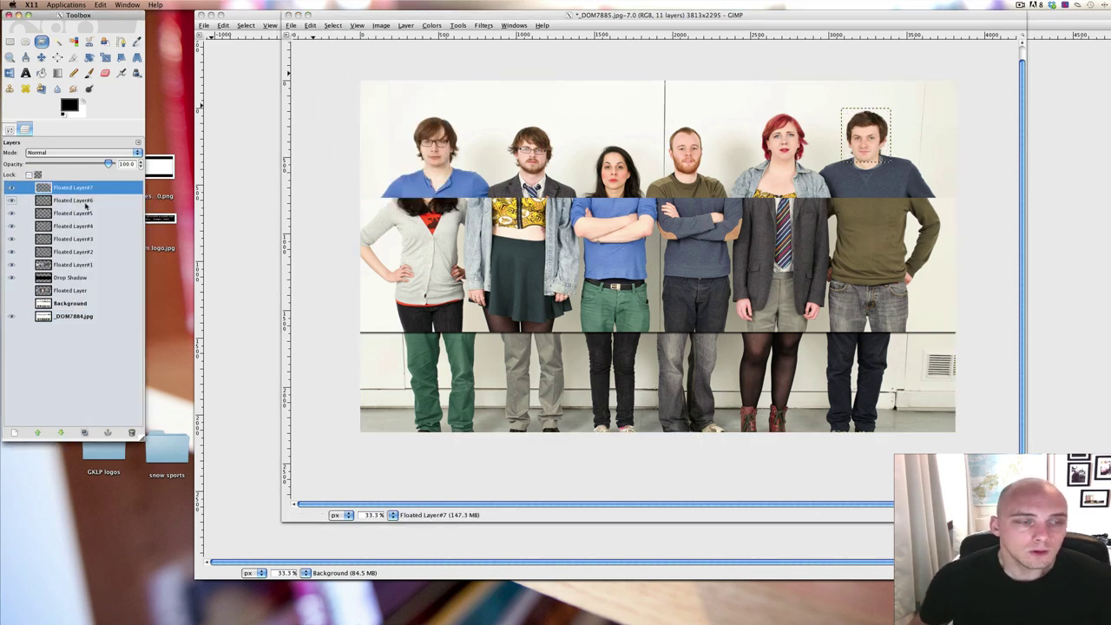
Hide and re-show the copied head layers to check each one
{"action": "left_click", "coordinate": [11, 212]}
{"action": "left_click", "coordinate": [12, 200]}
{"action": "left_click", "coordinate": [12, 187]}
{"action": "left_click", "coordinate": [11, 225]}
{"action": "left_click", "coordinate": [11, 239]}
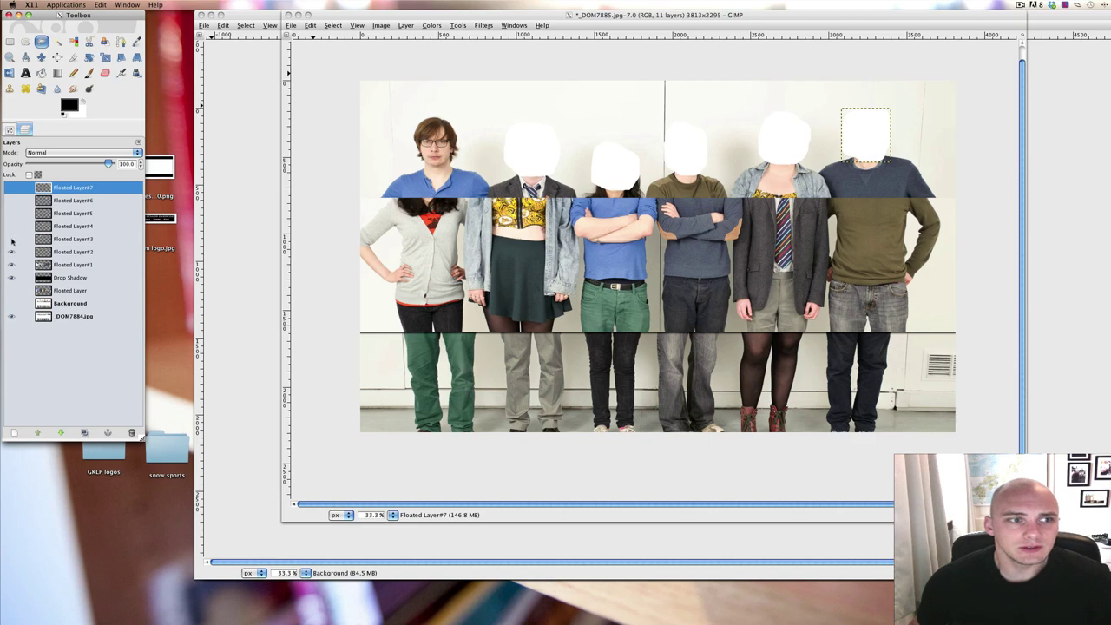
{"action": "left_click", "coordinate": [12, 239]}
{"action": "left_click", "coordinate": [11, 225]}
{"action": "left_click", "coordinate": [12, 212]}
{"action": "left_click", "coordinate": [12, 200]}
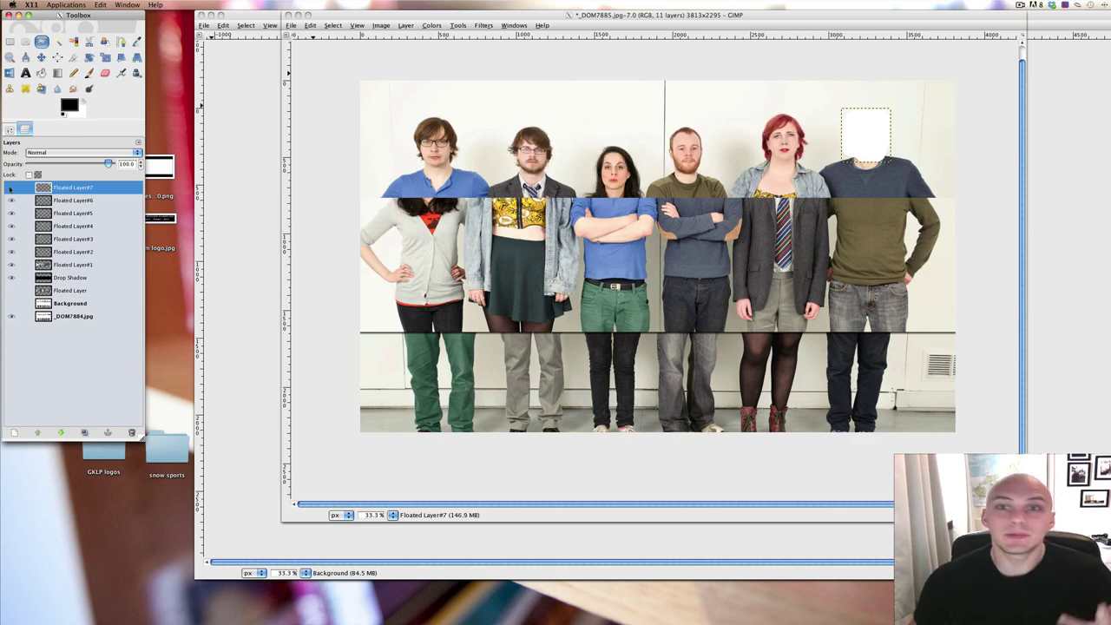
{"action": "left_click", "coordinate": [11, 188]}
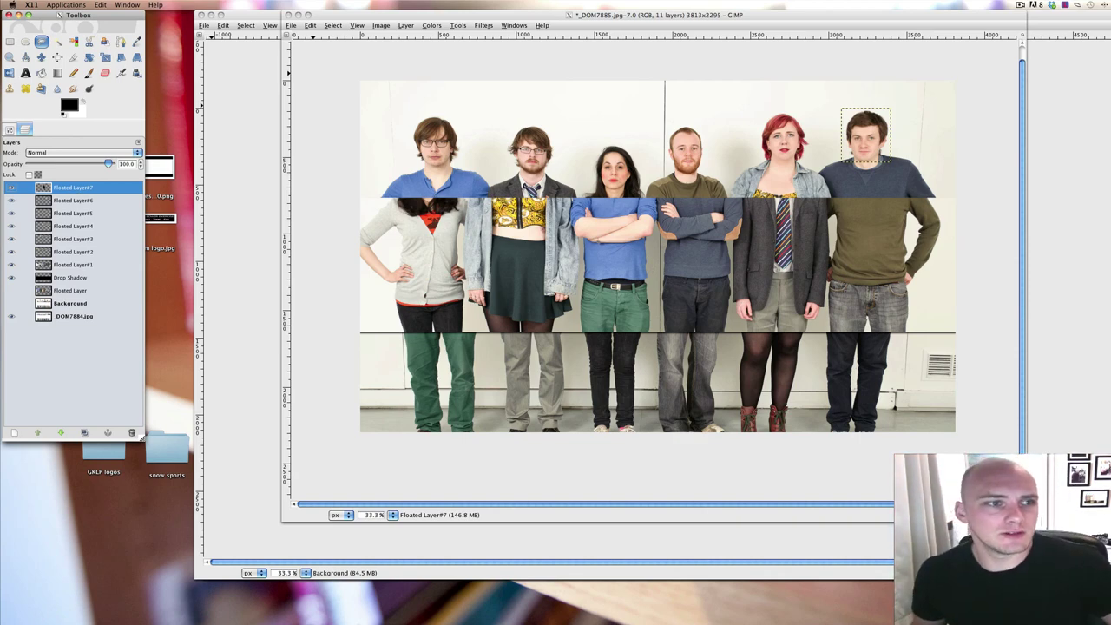
Apply an IWarp Grow distortion (radius 48, amount 0.30) to enlarge one eye on Floated Layer#7
{"action": "left_click", "coordinate": [486, 26]}
{"action": "left_click", "coordinate": [487, 27]}
{"action": "mouse_move", "coordinate": [520, 95]}
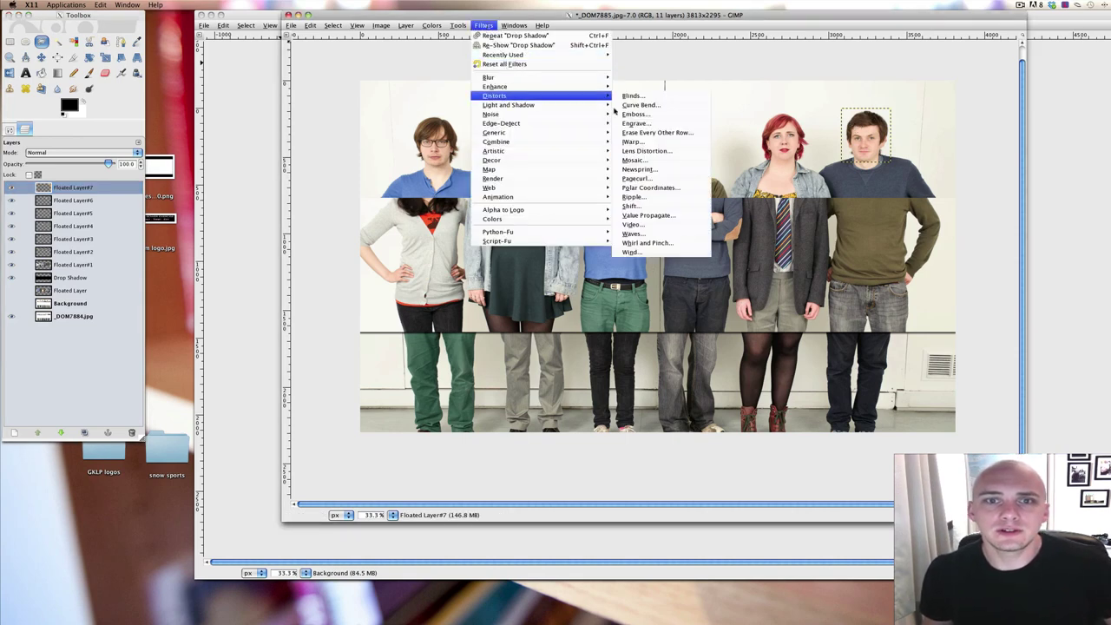
{"action": "left_click", "coordinate": [636, 141]}
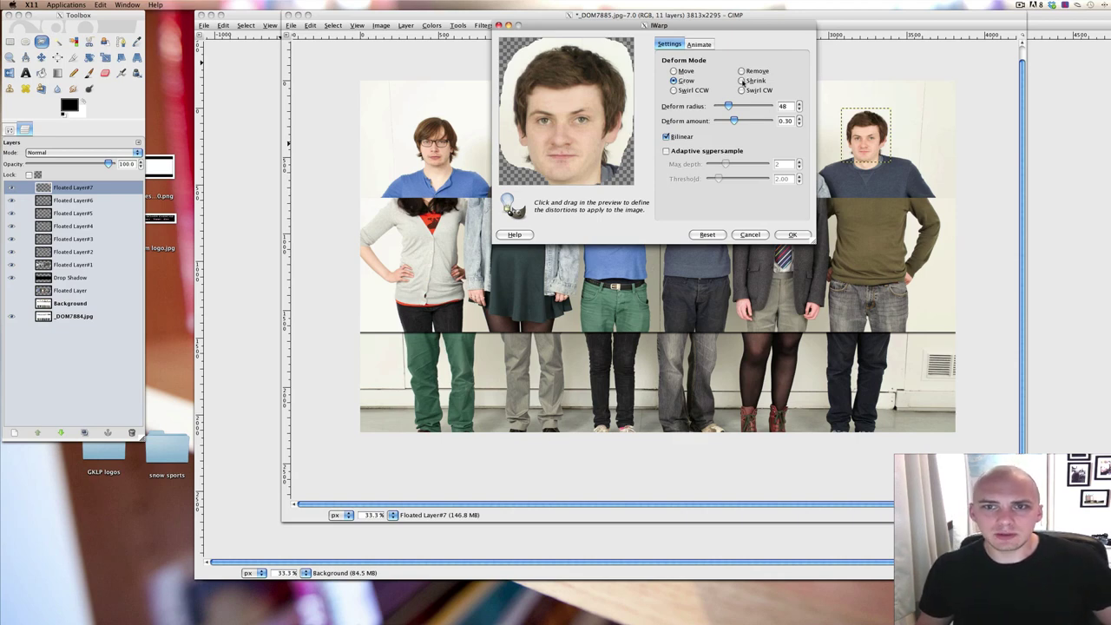
{"action": "mouse_move", "coordinate": [562, 83]}
{"action": "left_mouse_down"}
{"action": "mouse_move", "coordinate": [551, 118]}
{"action": "mouse_move", "coordinate": [576, 119]}
{"action": "mouse_move", "coordinate": [564, 139]}
{"action": "mouse_move", "coordinate": [560, 126]}
{"action": "left_mouse_up"}
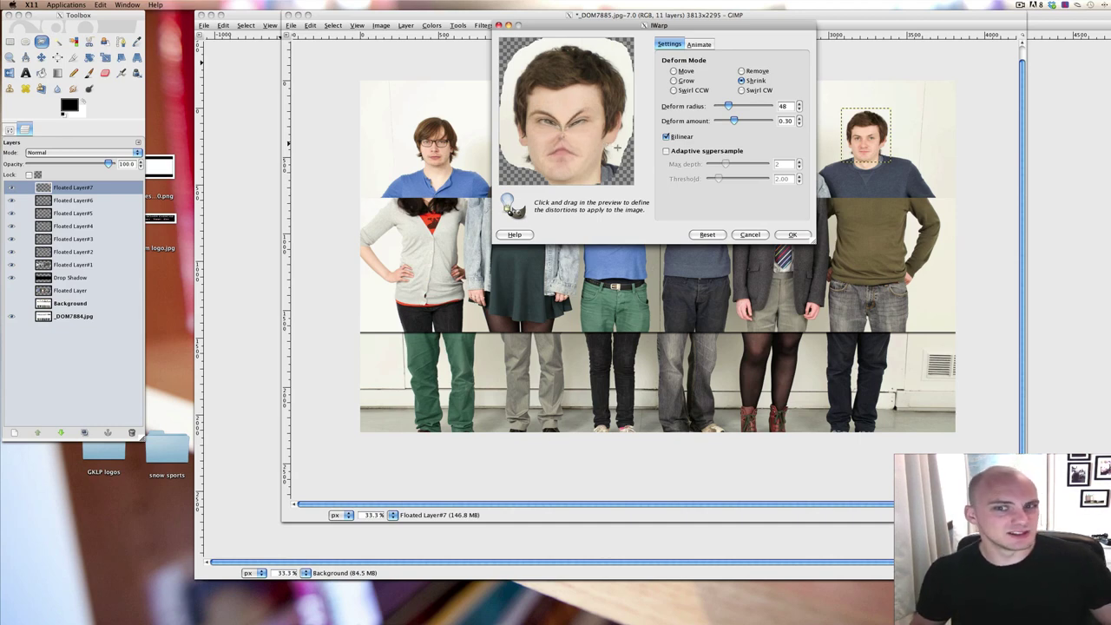
{"action": "left_click", "coordinate": [707, 234]}
{"action": "left_click", "coordinate": [673, 80]}
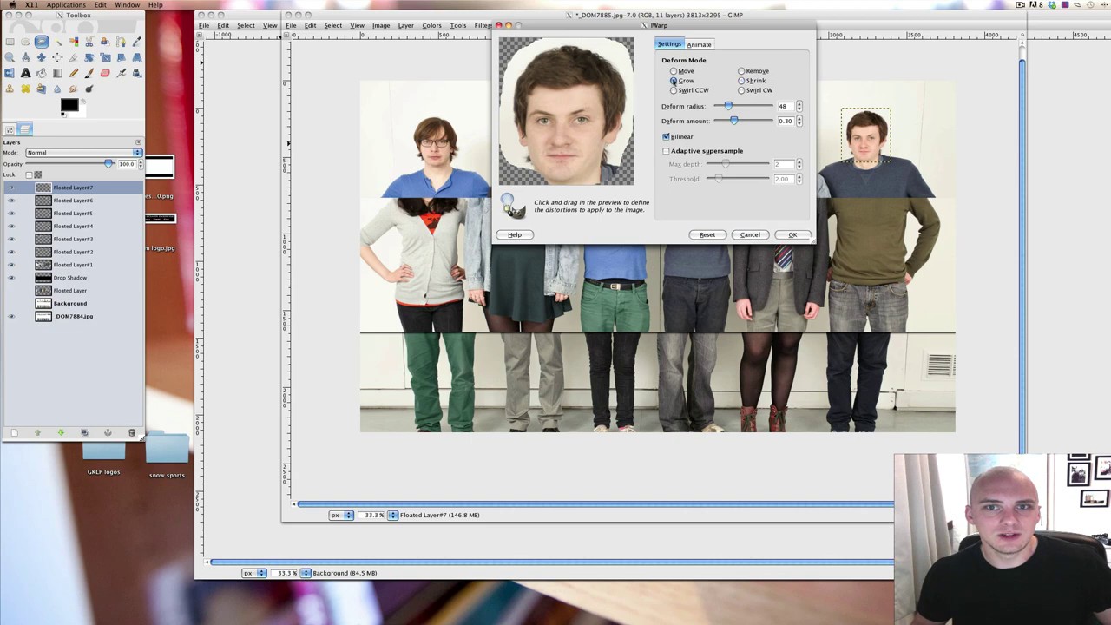
{"action": "mouse_move", "coordinate": [556, 135]}
{"action": "left_mouse_down"}
{"action": "mouse_move", "coordinate": [548, 119]}
{"action": "mouse_move", "coordinate": [574, 115]}
{"action": "mouse_move", "coordinate": [557, 149]}
{"action": "mouse_move", "coordinate": [533, 86]}
{"action": "mouse_move", "coordinate": [579, 111]}
{"action": "left_mouse_up"}
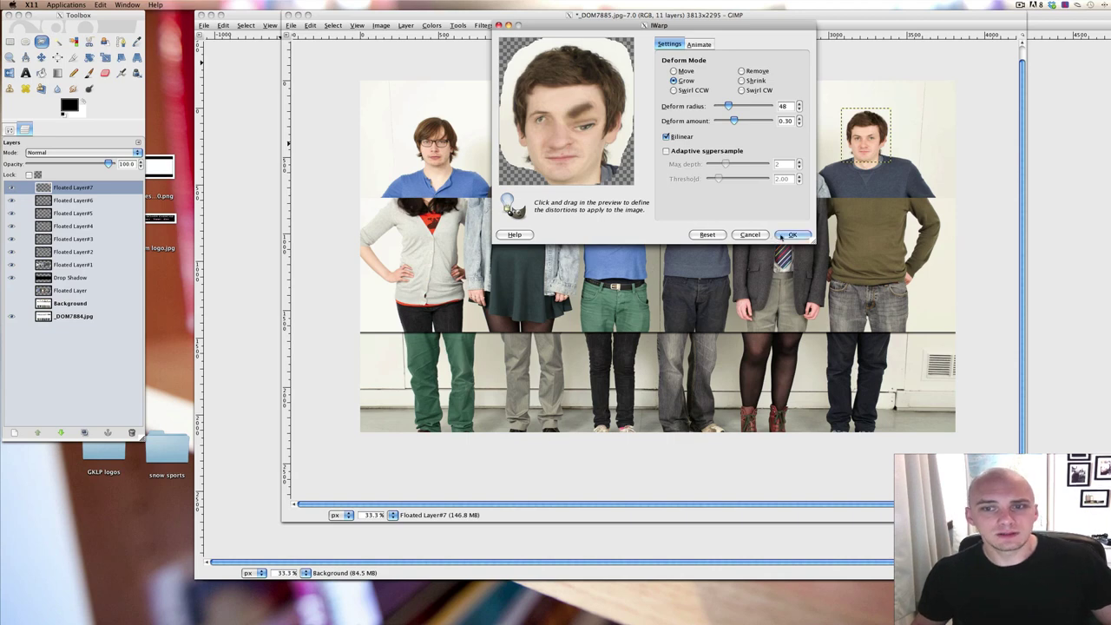
{"action": "left_click", "coordinate": [785, 235]}
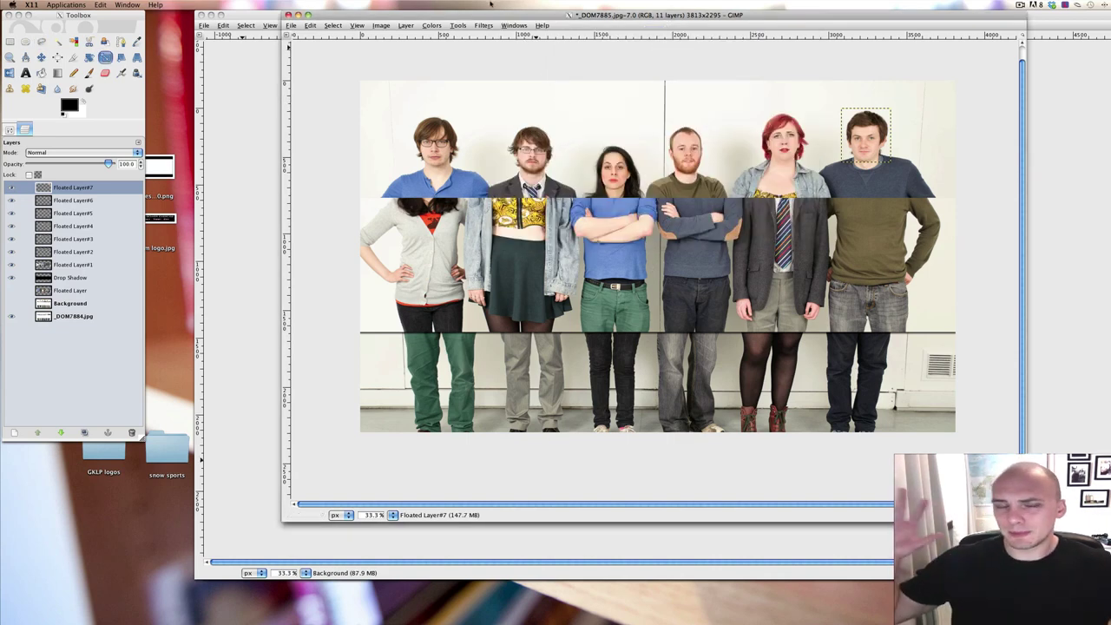
{"action": "left_click", "coordinate": [109, 82]}
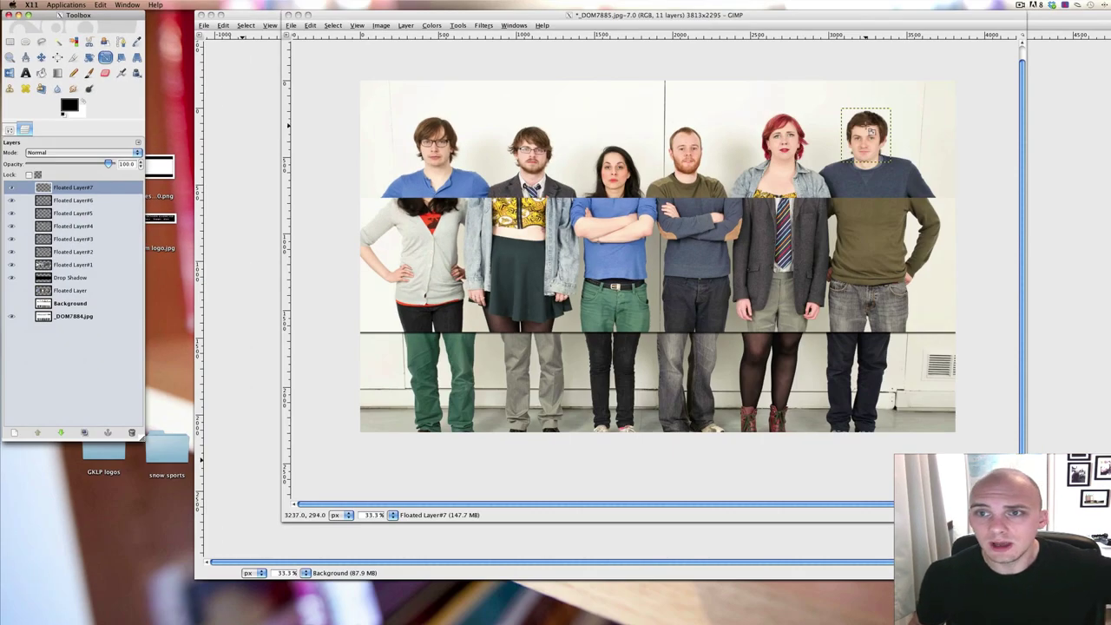
Scale up the right man's, red-haired woman's and bearded man's heads
{"action": "left_click", "coordinate": [870, 130]}
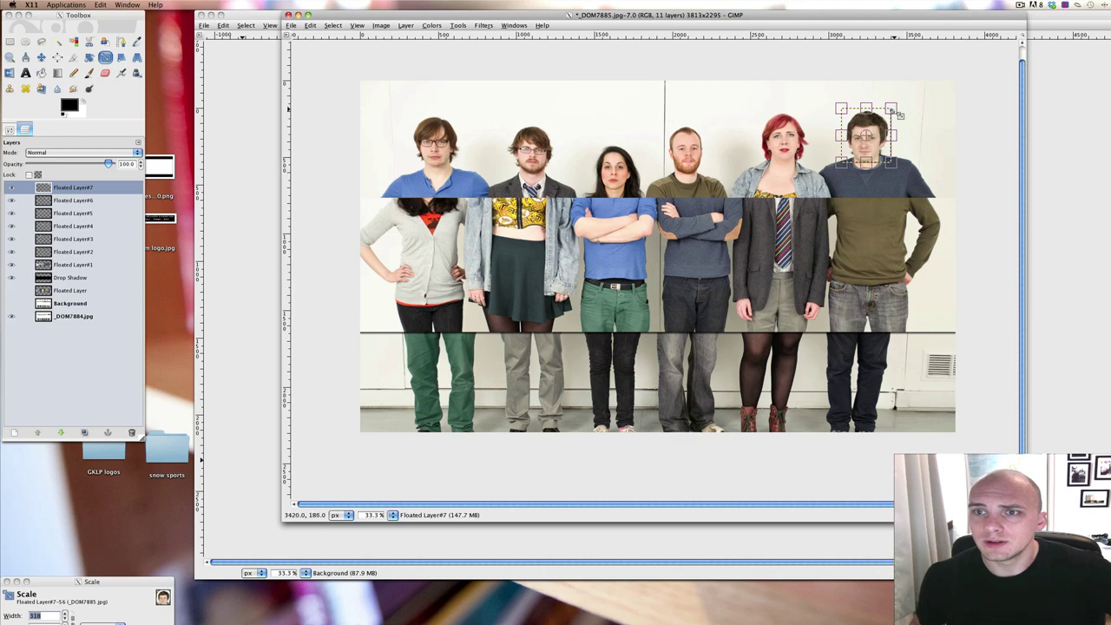
{"action": "left_click_drag", "start_coordinate": [896, 110], "coordinate": [924, 91]}
{"action": "left_click_drag", "start_coordinate": [850, 176], "coordinate": [829, 183]}
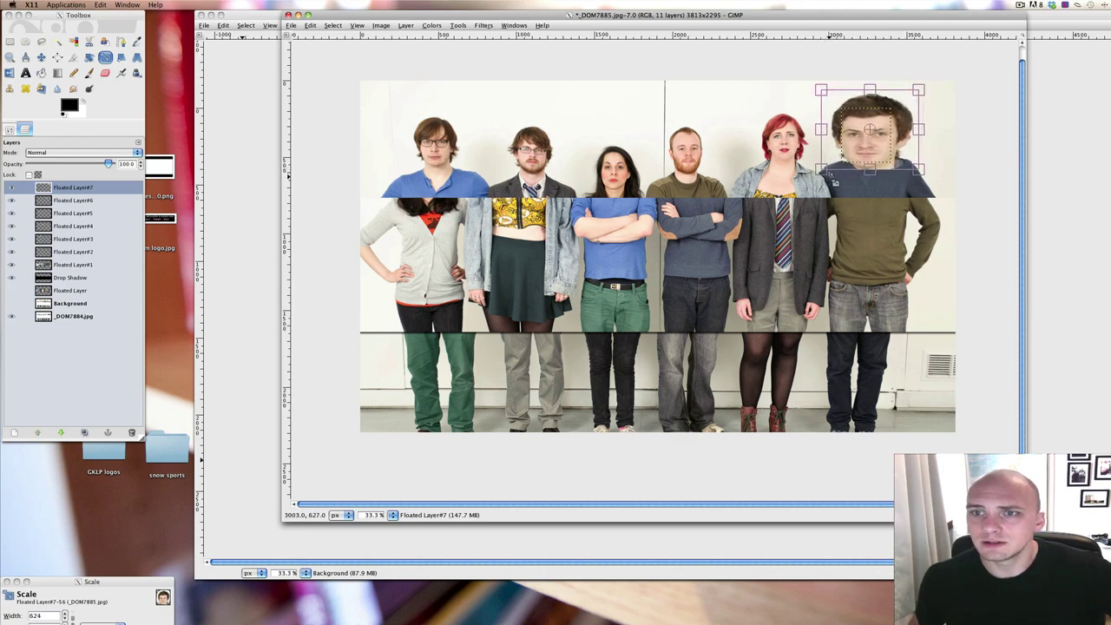
{"action": "left_click", "coordinate": [69, 200]}
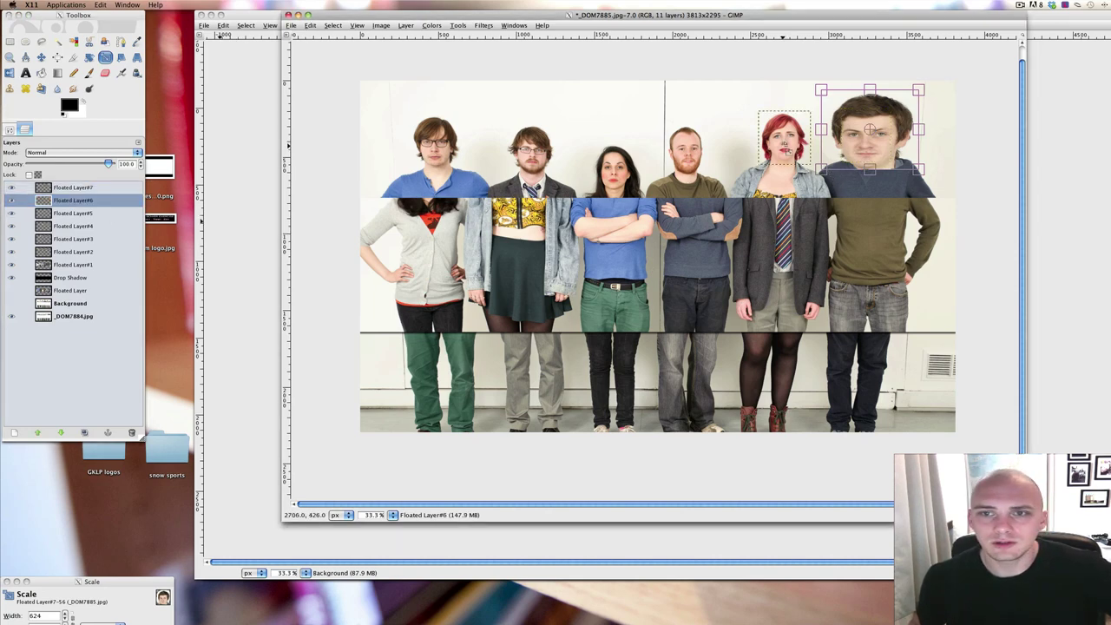
{"action": "left_click", "coordinate": [781, 130]}
{"action": "mouse_move", "coordinate": [809, 163]}
{"action": "left_mouse_down"}
{"action": "mouse_move", "coordinate": [818, 184]}
{"action": "mouse_move", "coordinate": [826, 174]}
{"action": "left_mouse_up"}
{"action": "left_click", "coordinate": [69, 212]}
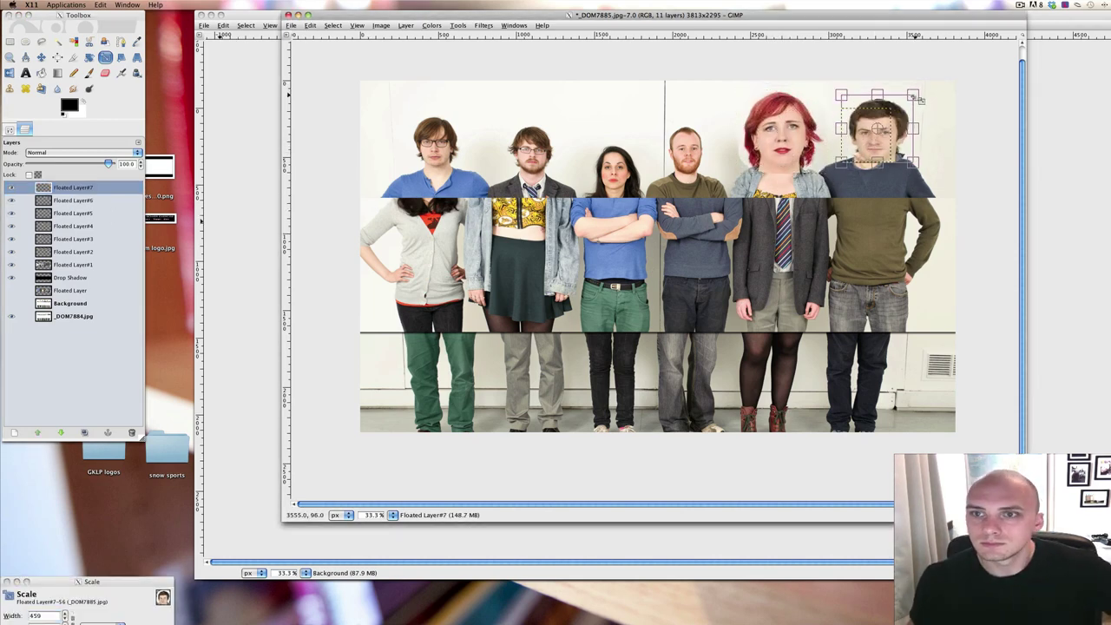
{"action": "left_click", "coordinate": [730, 113]}
{"action": "left_click_drag", "start_coordinate": [731, 113], "coordinate": [739, 124]}
{"action": "key", "text": "Return"}
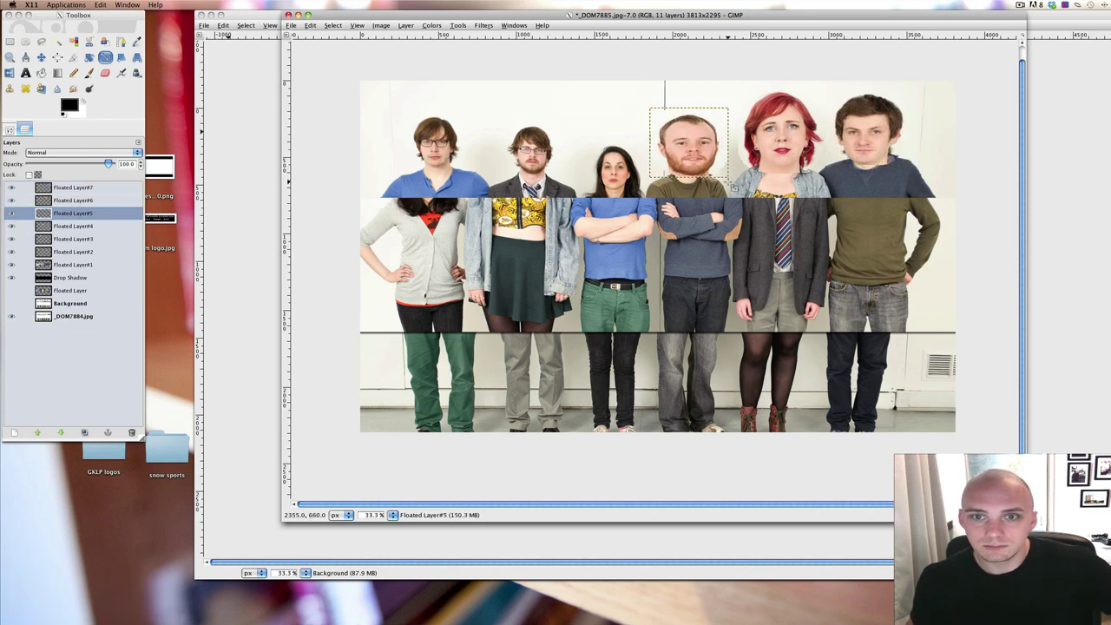
Scale up the brunette woman's, second man's and left man's heads
{"action": "left_click", "coordinate": [69, 239]}
{"action": "left_click", "coordinate": [612, 152]}
{"action": "left_click_drag", "start_coordinate": [647, 163], "coordinate": [659, 178]}
{"action": "key", "text": "Return"}
{"action": "left_click", "coordinate": [531, 149]}
{"action": "left_click_drag", "start_coordinate": [560, 178], "coordinate": [574, 189]}
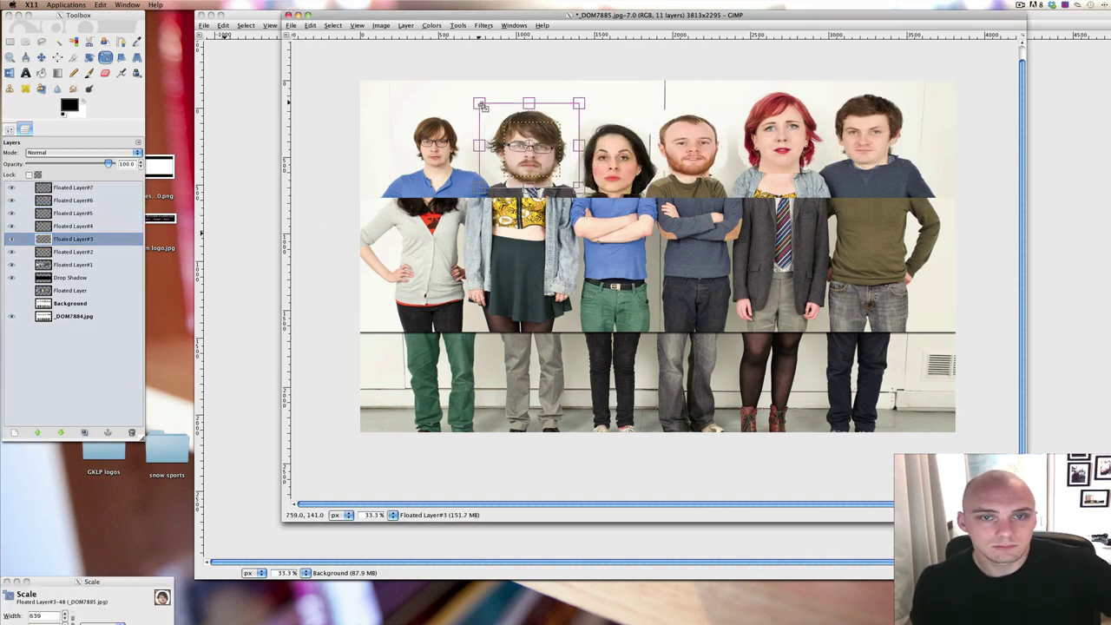
{"action": "key", "text": "Return"}
{"action": "left_click", "coordinate": [70, 252]}
{"action": "left_click", "coordinate": [436, 143]}
{"action": "left_click_drag", "start_coordinate": [460, 174], "coordinate": [475, 186]}
{"action": "key", "text": "Return"}
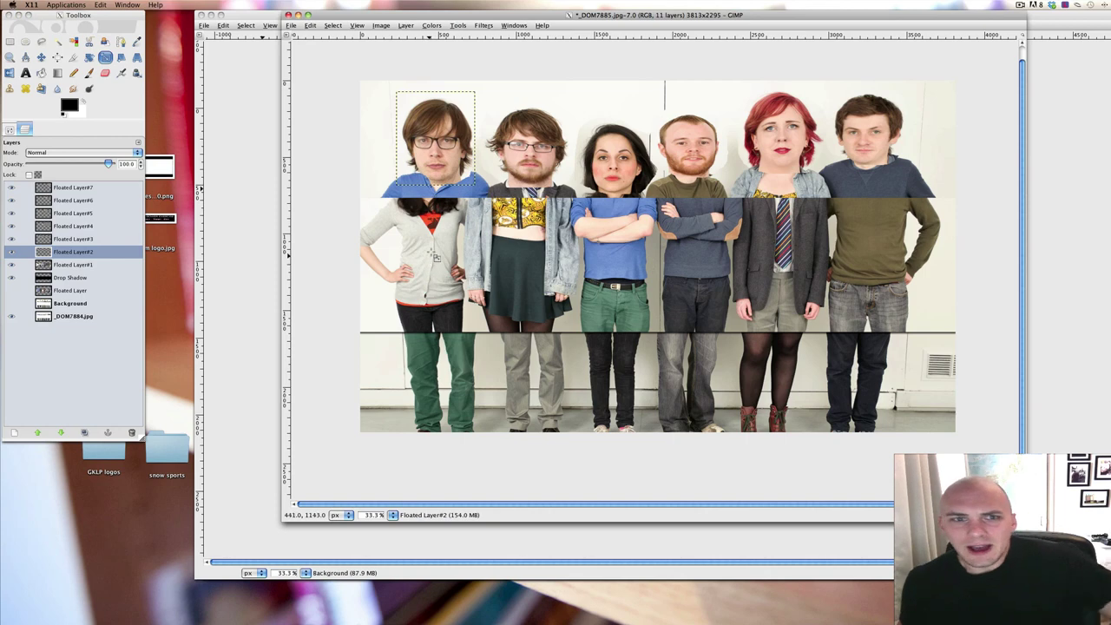
{"action": "left_click", "coordinate": [82, 252]}
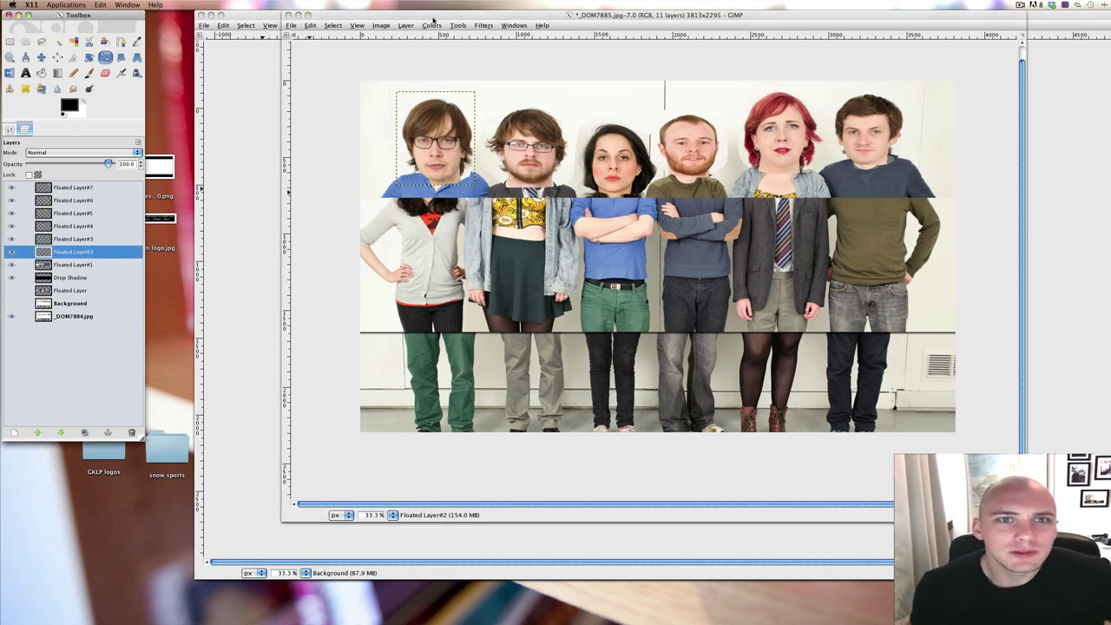
Add a Drop Shadow outline to the Floated Layer#2 head
{"action": "left_click", "coordinate": [483, 26]}
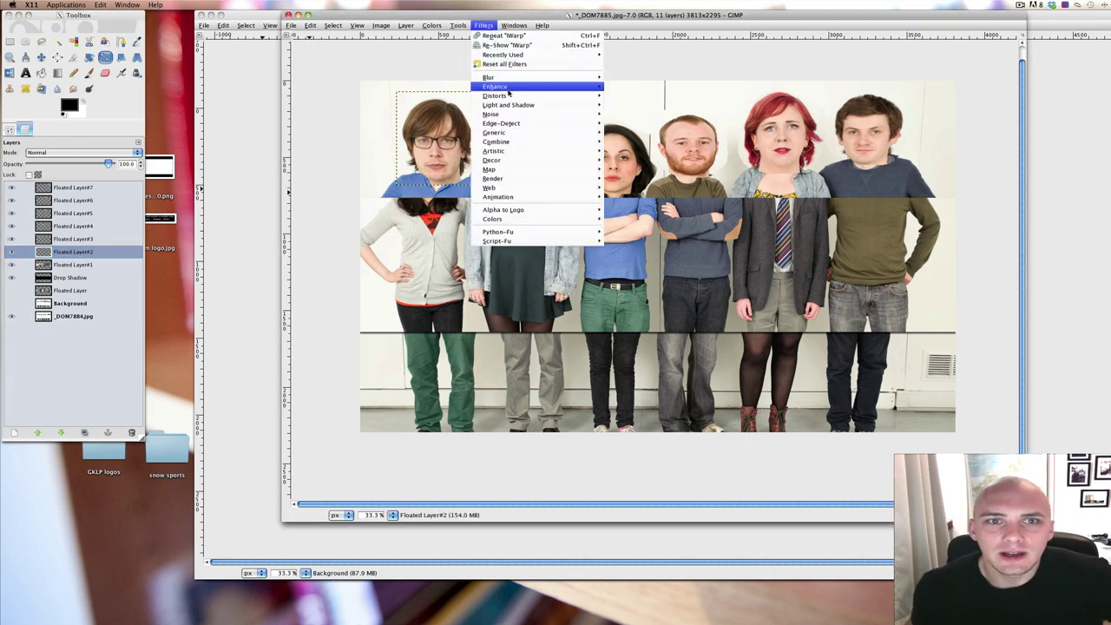
{"action": "mouse_move", "coordinate": [523, 105]}
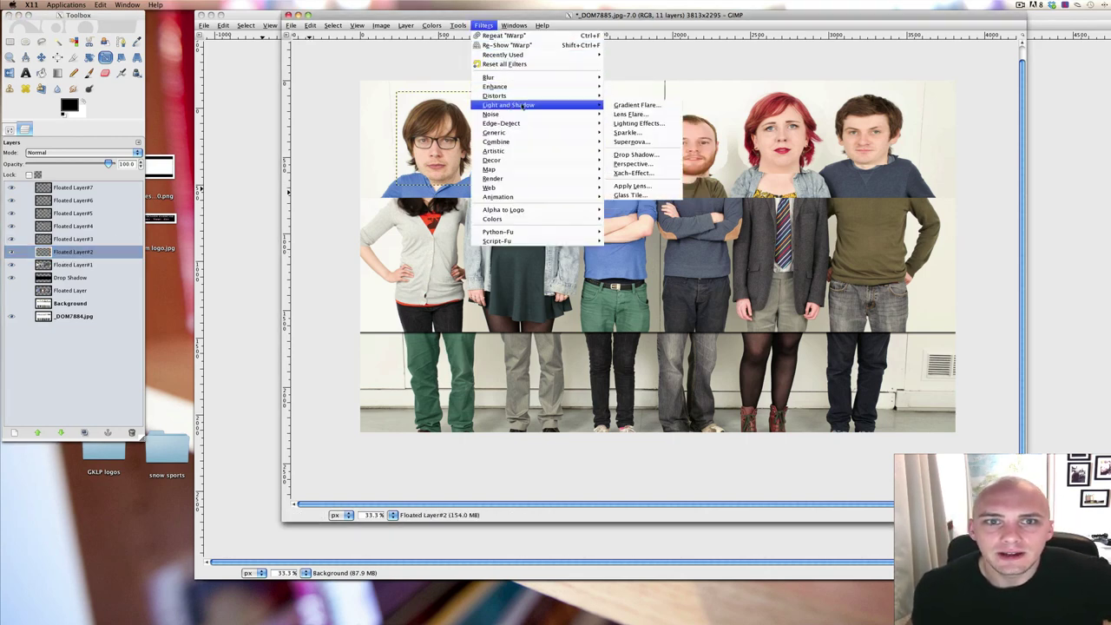
{"action": "left_click", "coordinate": [638, 154]}
{"action": "left_click", "coordinate": [716, 157]}
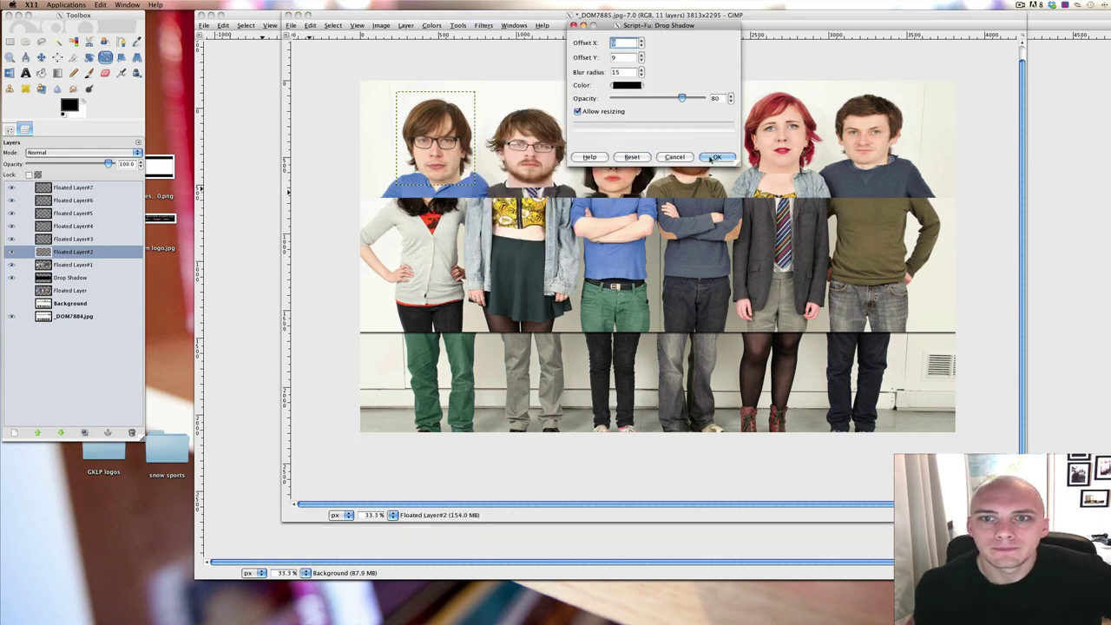
Repeat the Drop Shadow on the remaining head layers, starting with Floated Layer#3
{"action": "left_click", "coordinate": [56, 238]}
{"action": "left_click", "coordinate": [533, 151]}
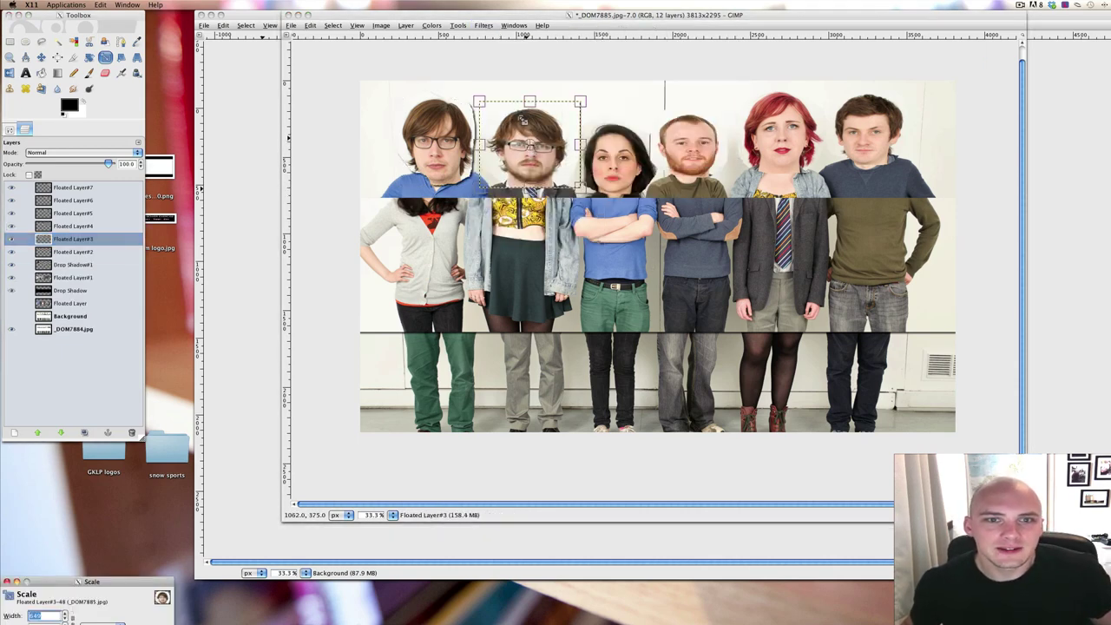
{"action": "left_click", "coordinate": [71, 239]}
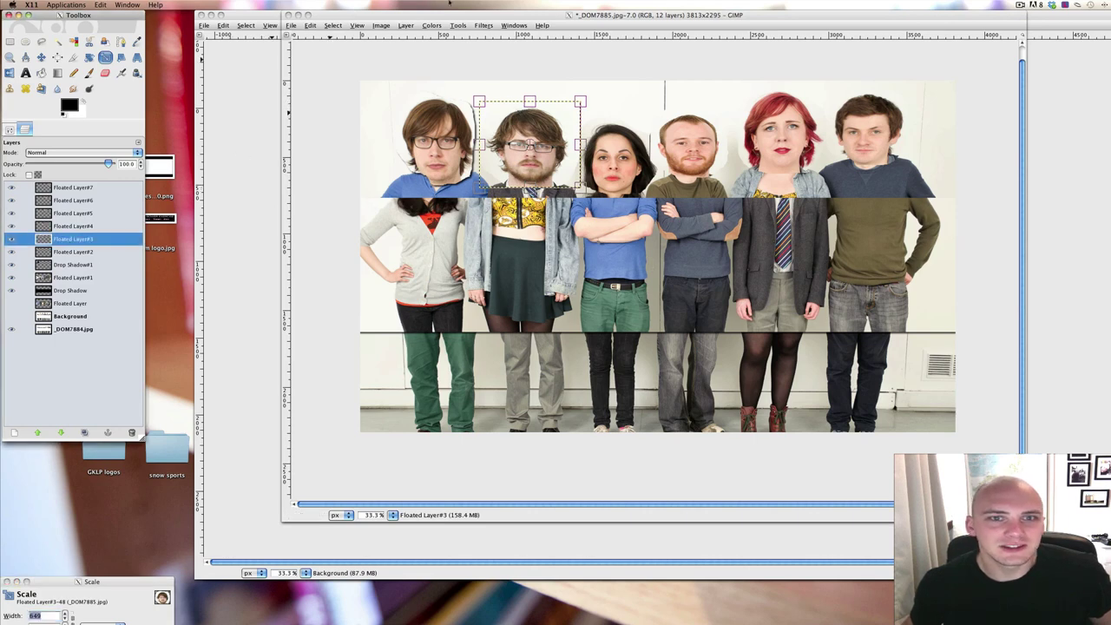
{"action": "left_click", "coordinate": [513, 24]}
{"action": "left_click", "coordinate": [483, 25]}
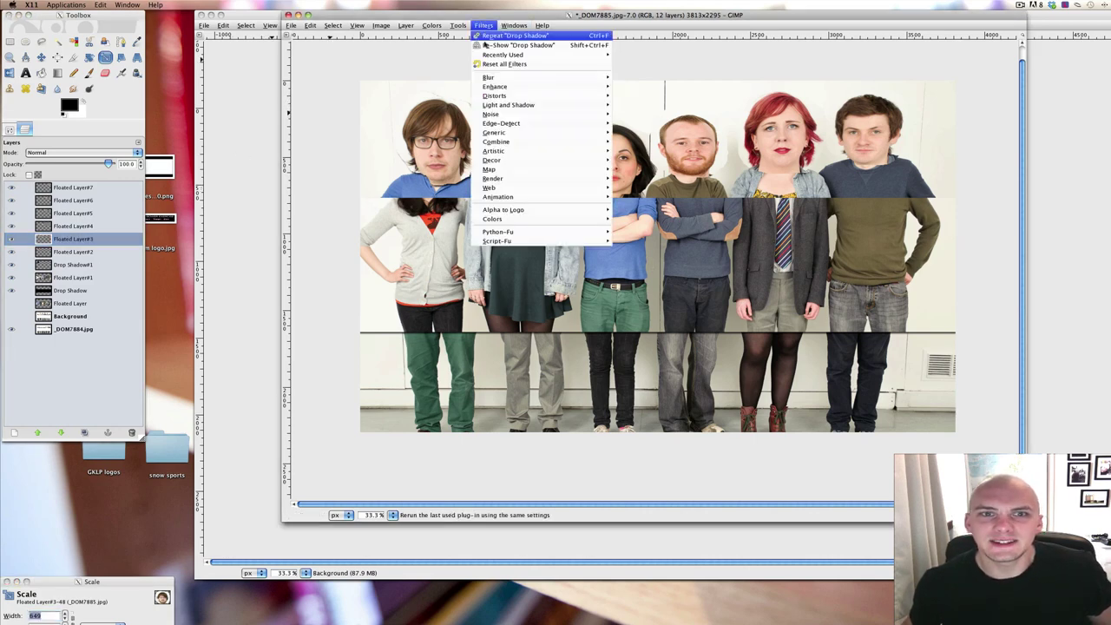
{"action": "mouse_move", "coordinate": [495, 105]}
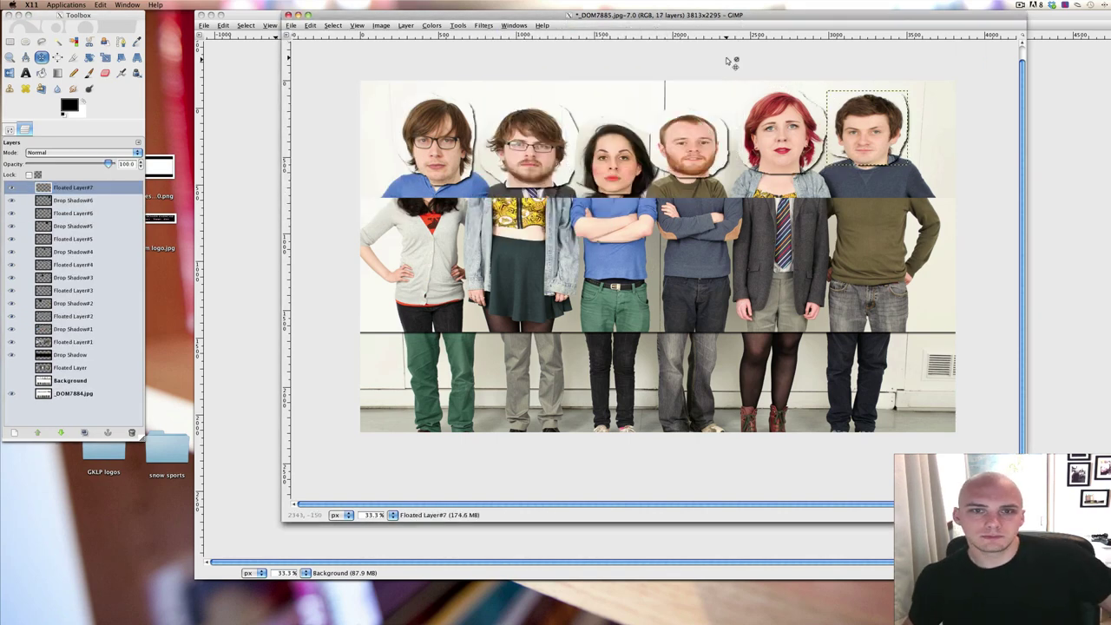
{"action": "left_click", "coordinate": [124, 242]}
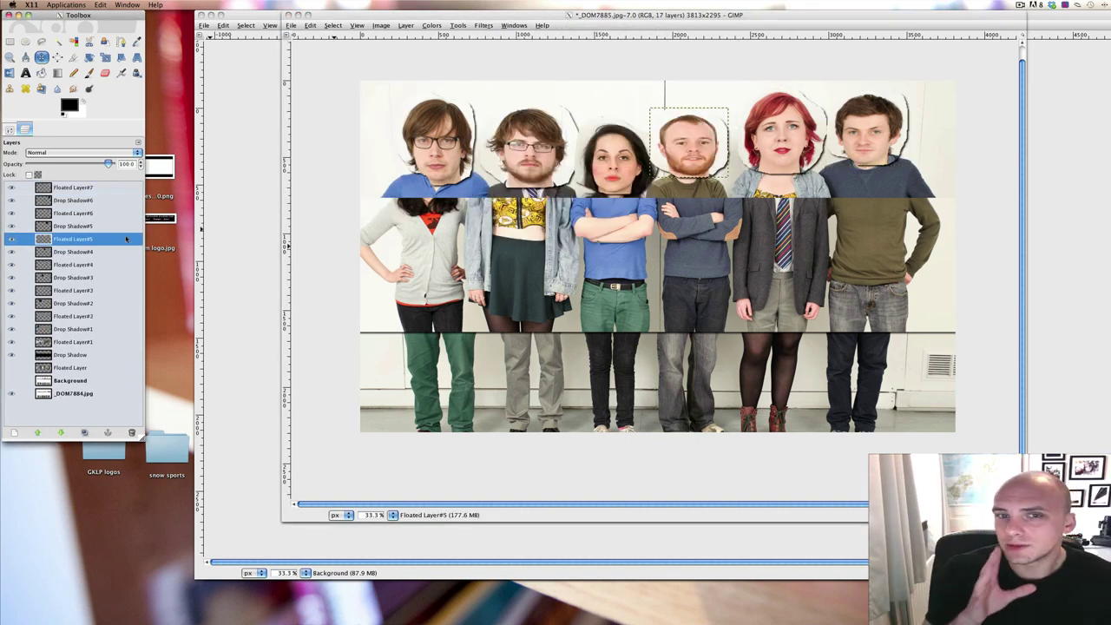
Merge Floated Layer#7 and Floated Layer#6 down into their drop shadow layers
{"action": "left_click", "coordinate": [76, 188]}
{"action": "right_click", "coordinate": [76, 187]}
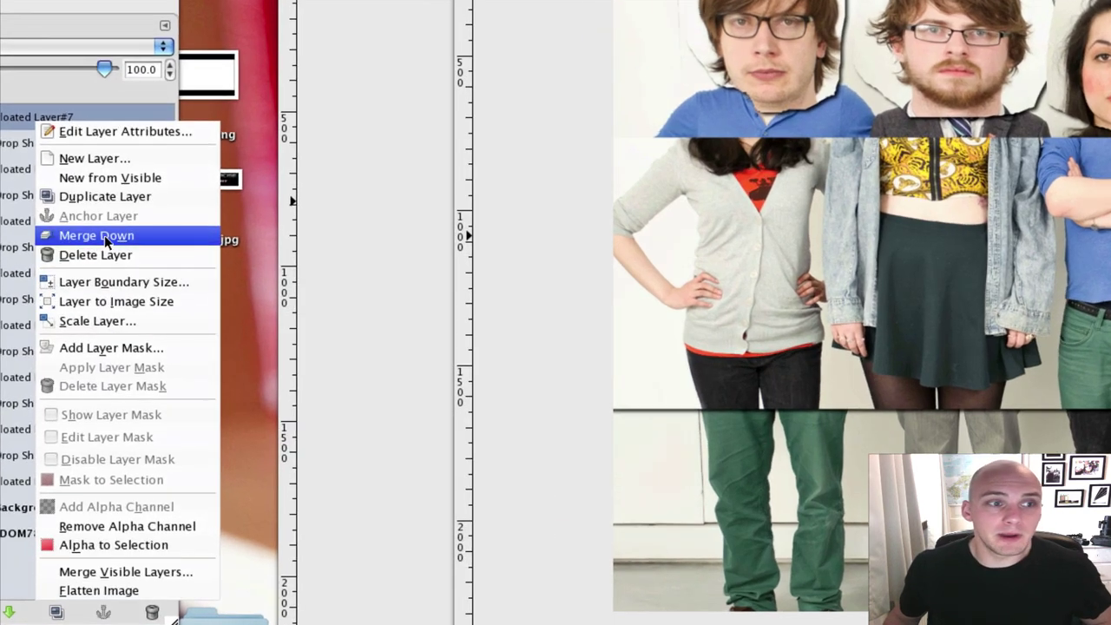
{"action": "left_click", "coordinate": [104, 235]}
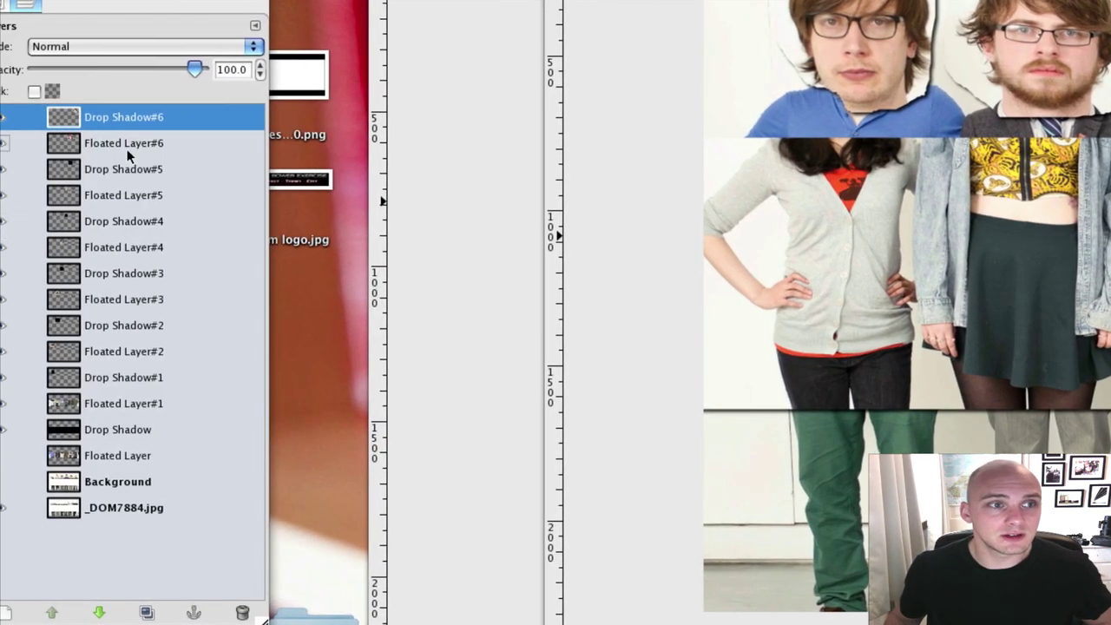
{"action": "left_click", "coordinate": [117, 144]}
{"action": "right_click", "coordinate": [119, 144]}
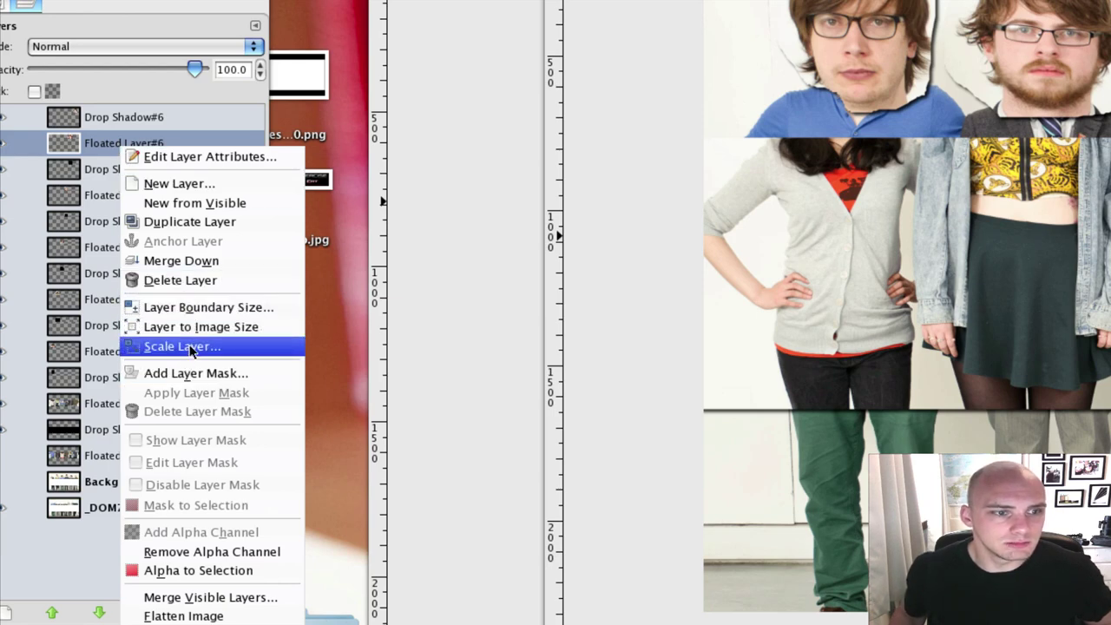
{"action": "left_click", "coordinate": [172, 261]}
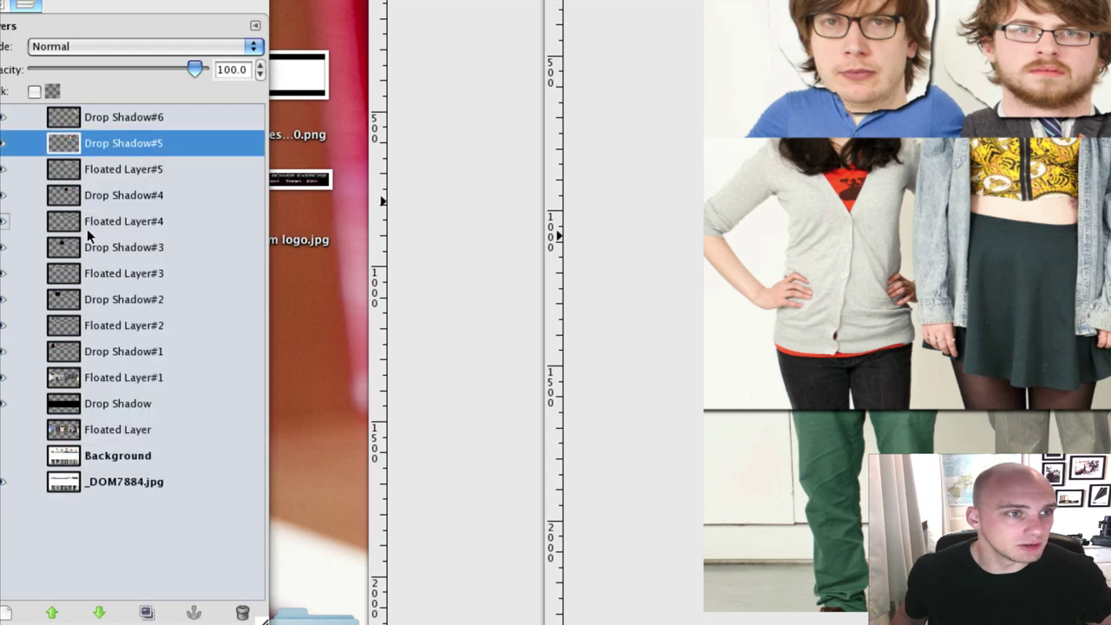
Merge Floated Layers #5, #4, #3 and #2 down into their drop shadows
{"action": "left_click", "coordinate": [98, 170]}
{"action": "right_click", "coordinate": [98, 172]}
{"action": "left_click", "coordinate": [171, 261]}
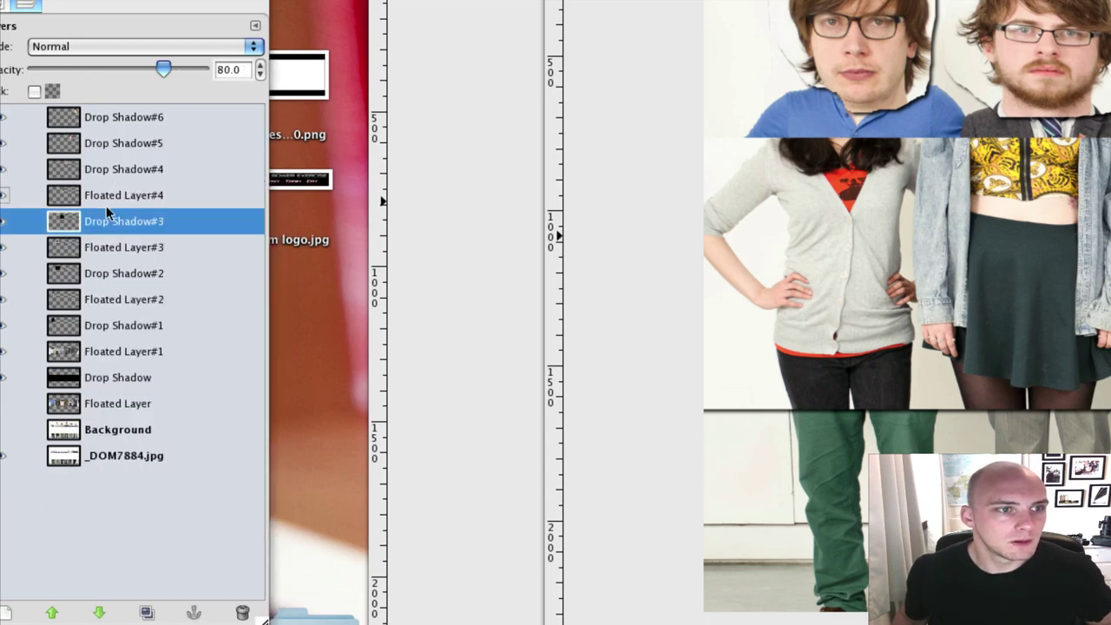
{"action": "left_click", "coordinate": [111, 221]}
{"action": "right_click", "coordinate": [111, 221]}
{"action": "left_click", "coordinate": [185, 295]}
{"action": "right_click", "coordinate": [112, 248]}
{"action": "left_click", "coordinate": [185, 296]}
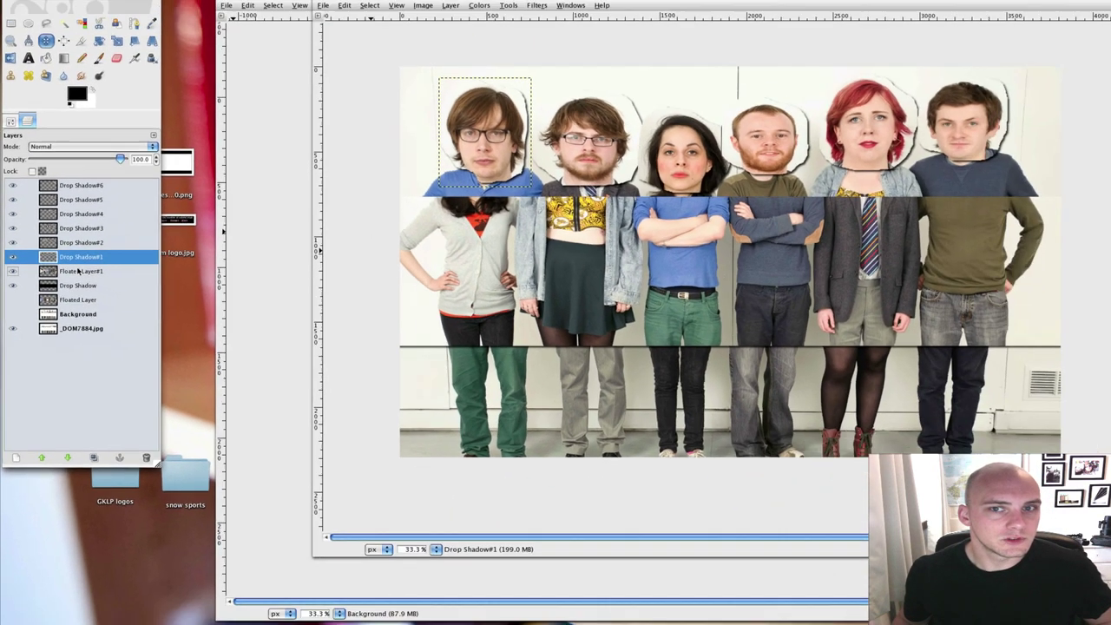
{"action": "key", "text": "Page_Up"}
{"action": "key", "text": "Page_Up"}
{"action": "key", "text": "Page_Up"}
{"action": "key", "text": "Page_Up"}
{"action": "key", "text": "Page_Up"}
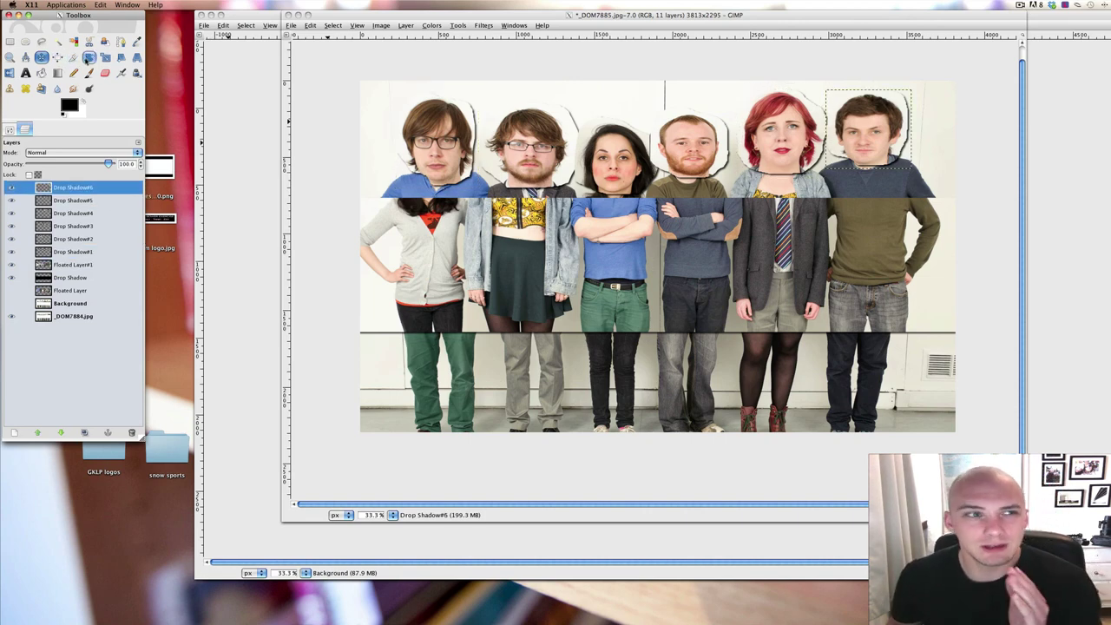
Move the top-right head onto the fourth person and the red-haired woman's head onto the right figure
{"action": "left_click", "coordinate": [41, 57]}
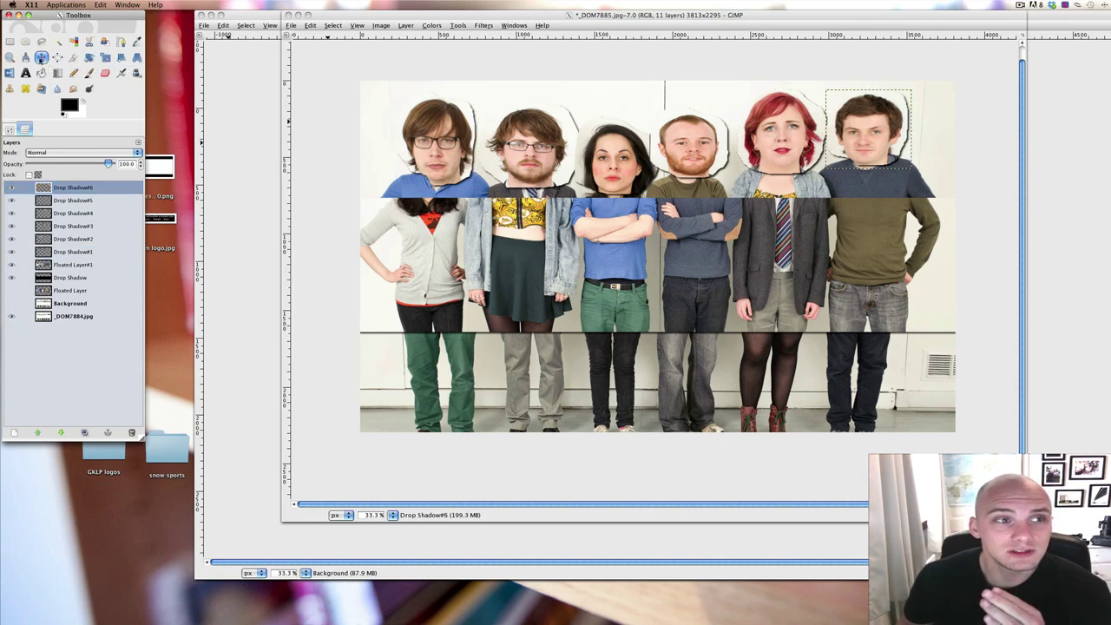
{"action": "left_click", "coordinate": [879, 135]}
{"action": "left_click_drag", "start_coordinate": [879, 134], "coordinate": [701, 148]}
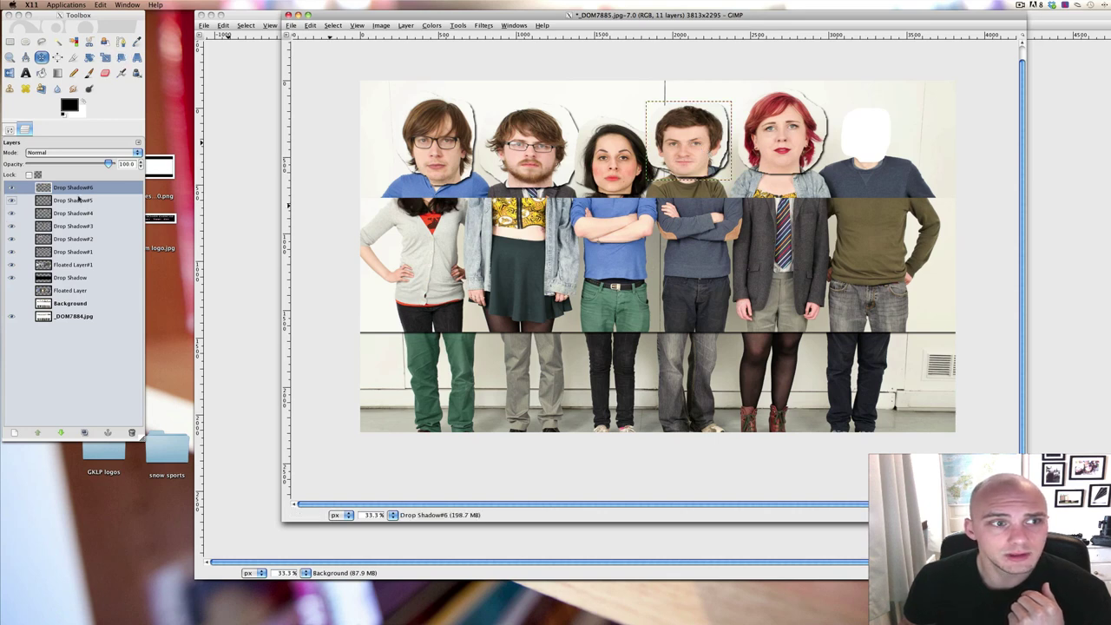
{"action": "left_click", "coordinate": [73, 201]}
{"action": "left_click_drag", "start_coordinate": [751, 154], "coordinate": [879, 145]}
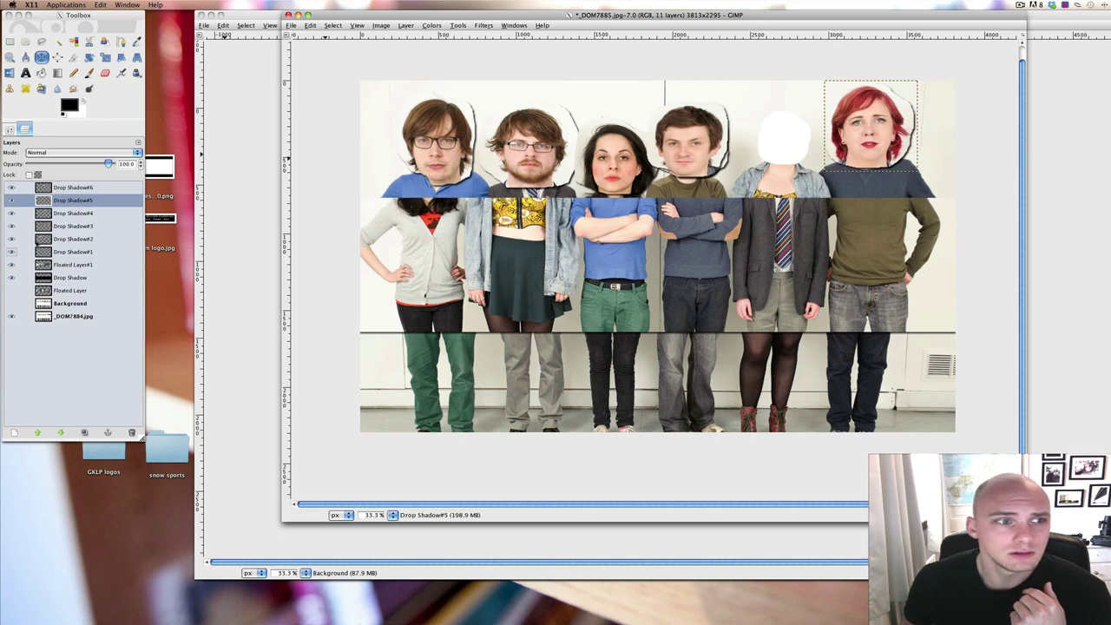
Move the young man's, dark-haired woman's, glasses man's and first man's heads down onto torsos
{"action": "left_click", "coordinate": [14, 213]}
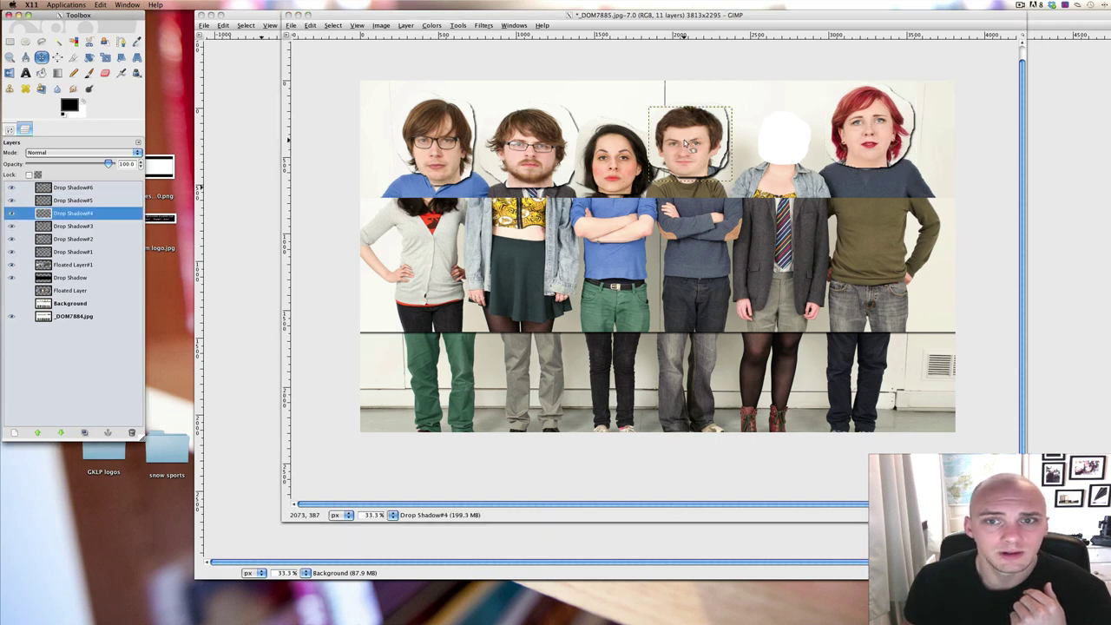
{"action": "left_click_drag", "start_coordinate": [685, 143], "coordinate": [699, 260]}
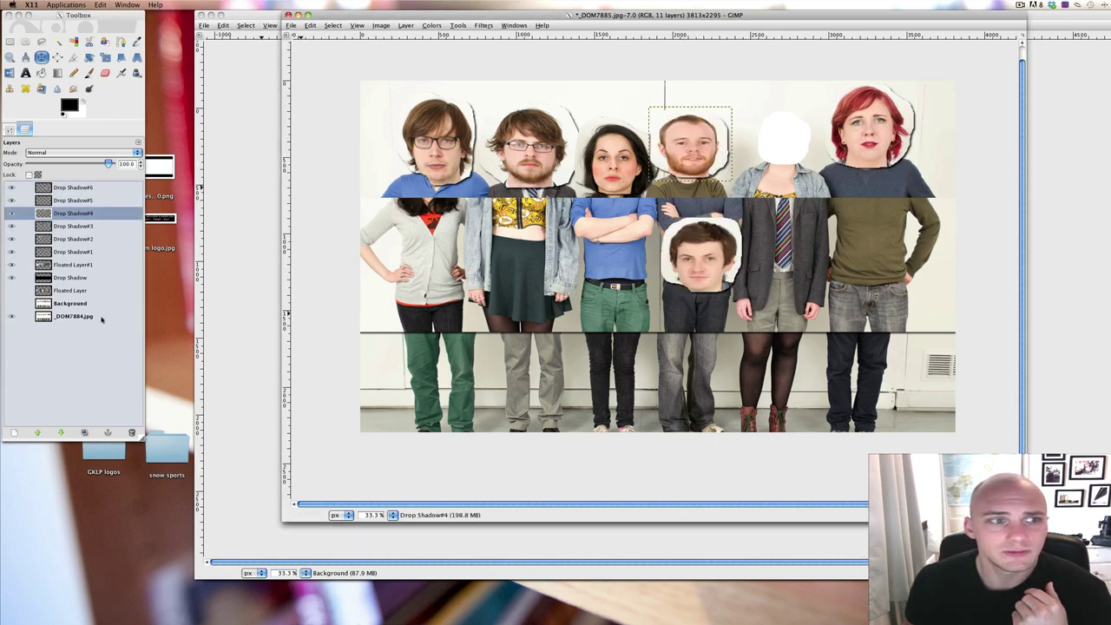
{"action": "left_click", "coordinate": [81, 226]}
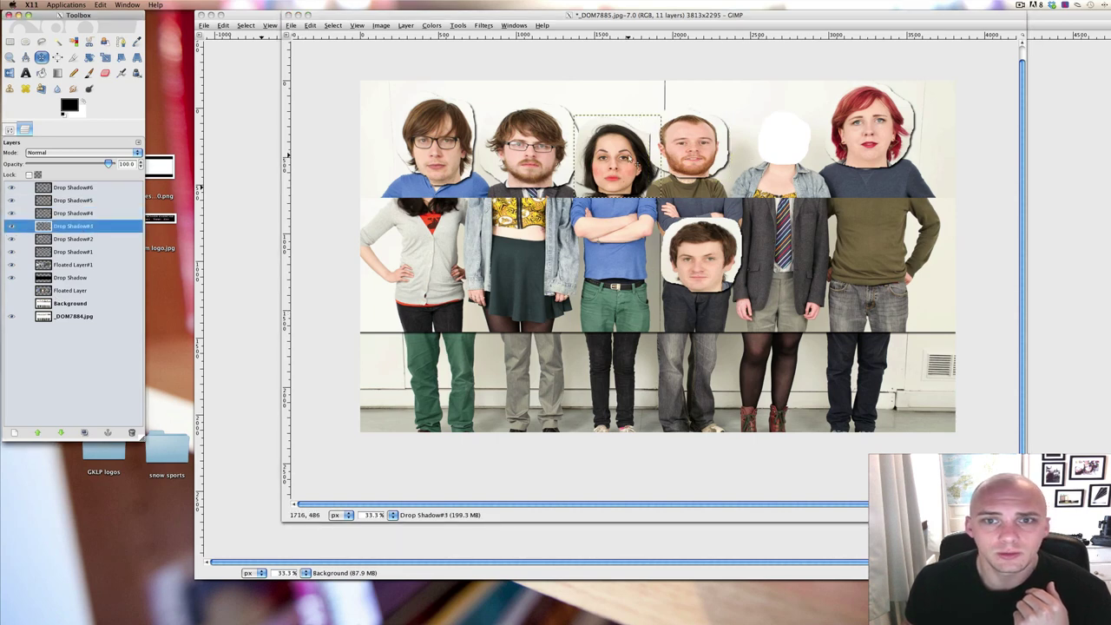
{"action": "left_click_drag", "start_coordinate": [611, 153], "coordinate": [782, 280]}
{"action": "left_click_drag", "start_coordinate": [530, 147], "coordinate": [531, 282]}
{"action": "left_click_drag", "start_coordinate": [438, 130], "coordinate": [430, 265]}
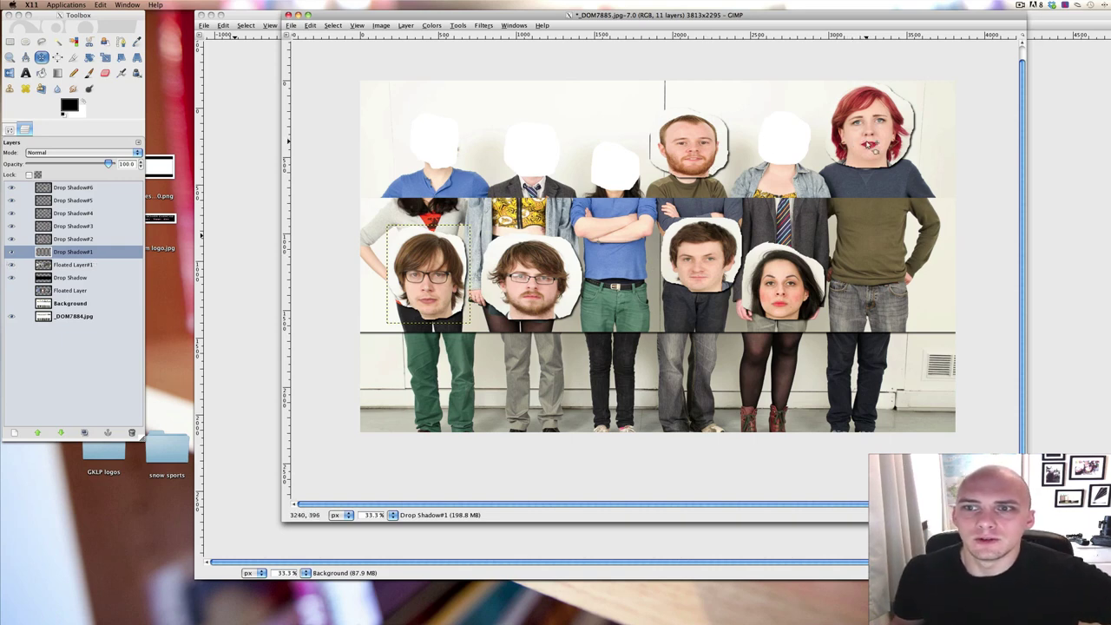
Rearrange the heads across the top row, putting the red-haired woman's head on the middle figure
{"action": "left_click_drag", "start_coordinate": [874, 142], "coordinate": [619, 170]}
{"action": "left_click_drag", "start_coordinate": [701, 251], "coordinate": [521, 146]}
{"action": "left_click_drag", "start_coordinate": [783, 280], "coordinate": [868, 130]}
{"action": "left_click_drag", "start_coordinate": [531, 276], "coordinate": [425, 137]}
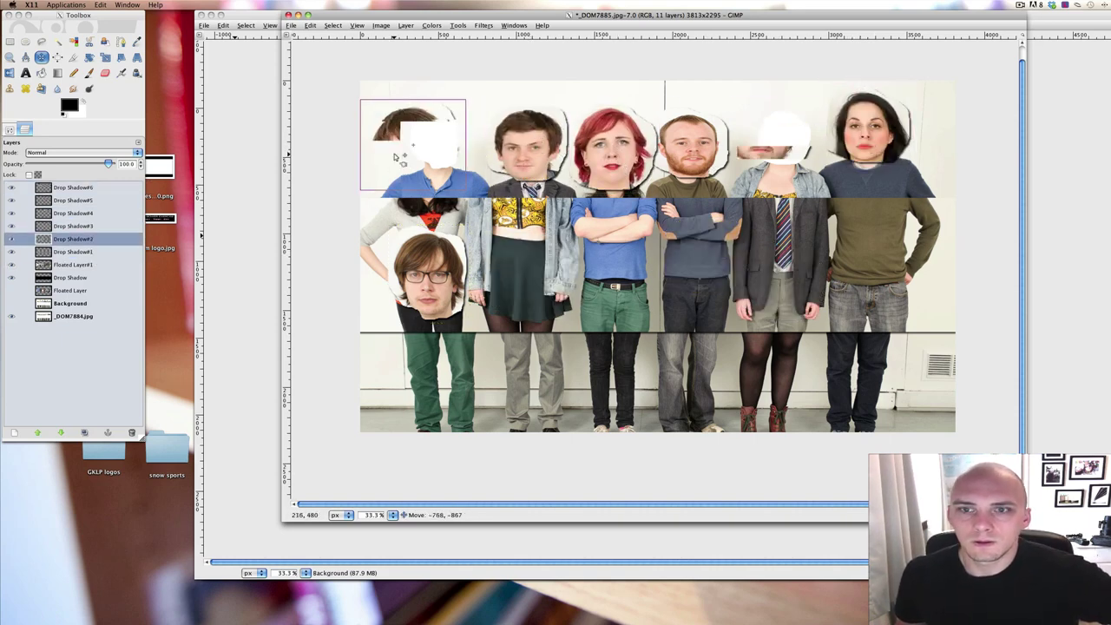
{"action": "left_click", "coordinate": [432, 274]}
{"action": "left_click_drag", "start_coordinate": [432, 274], "coordinate": [781, 133]}
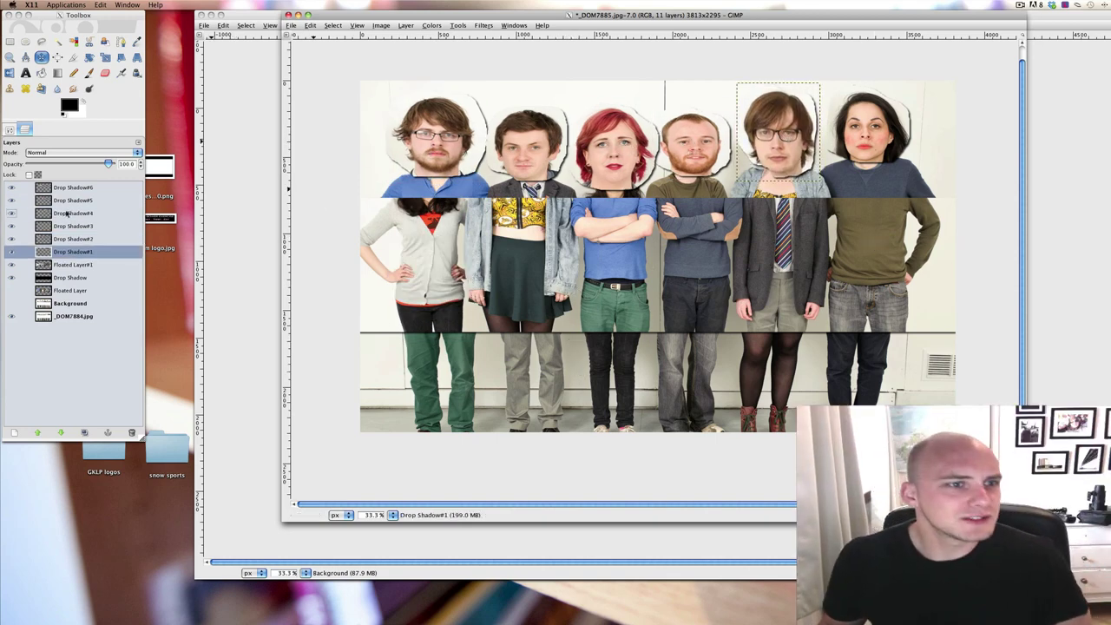
{"action": "left_click", "coordinate": [78, 362]}
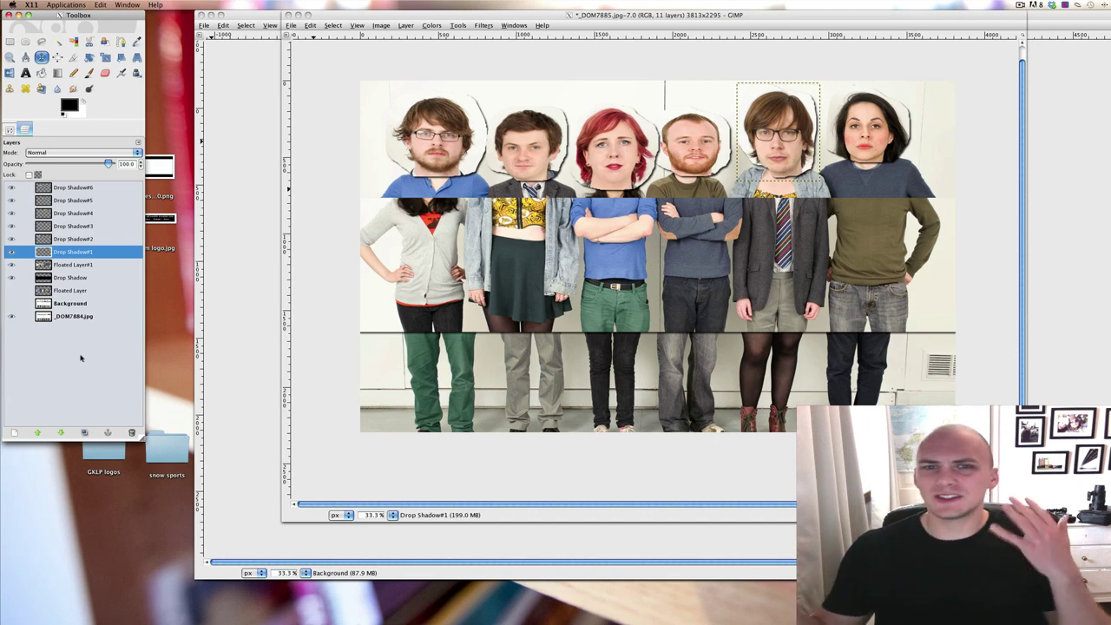